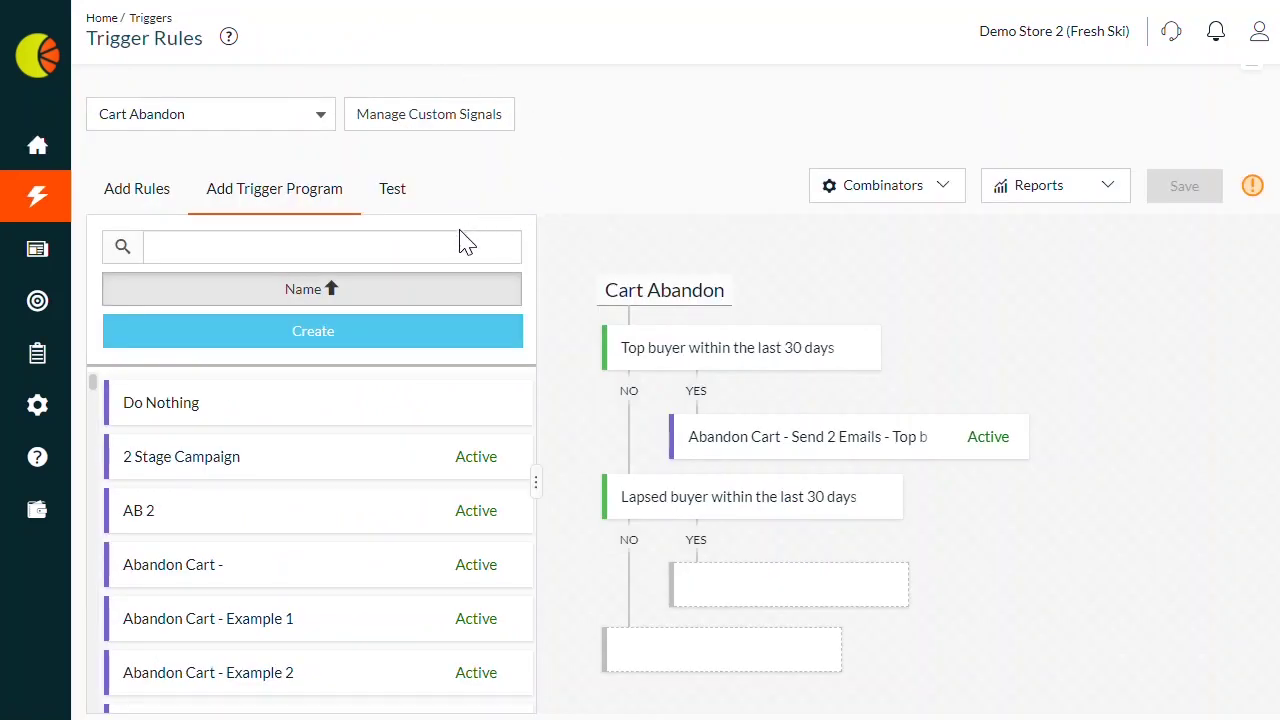
# - Fill the lapsed buyer YES branch with "Abandon Cart - Send 2 Emails using a Full ESP" and its NO branch with Do Nothing
pyautogui.click(438, 245)
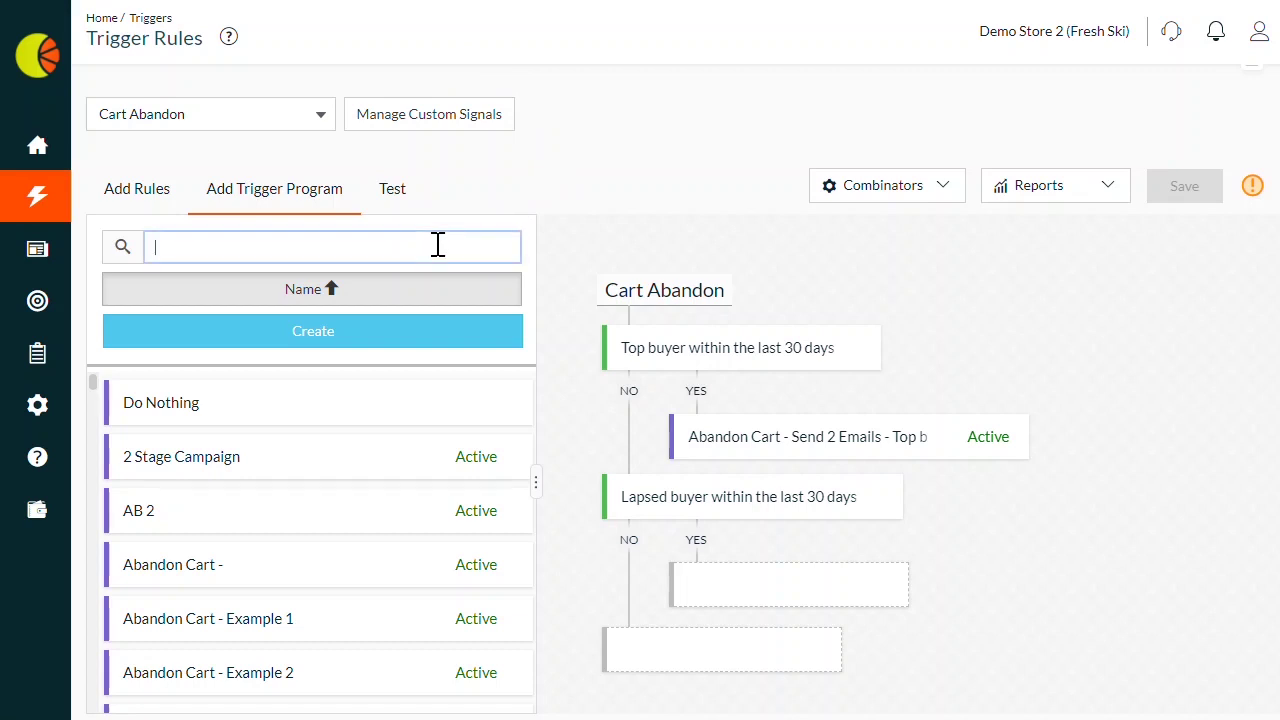
pyautogui.write('Abandon')
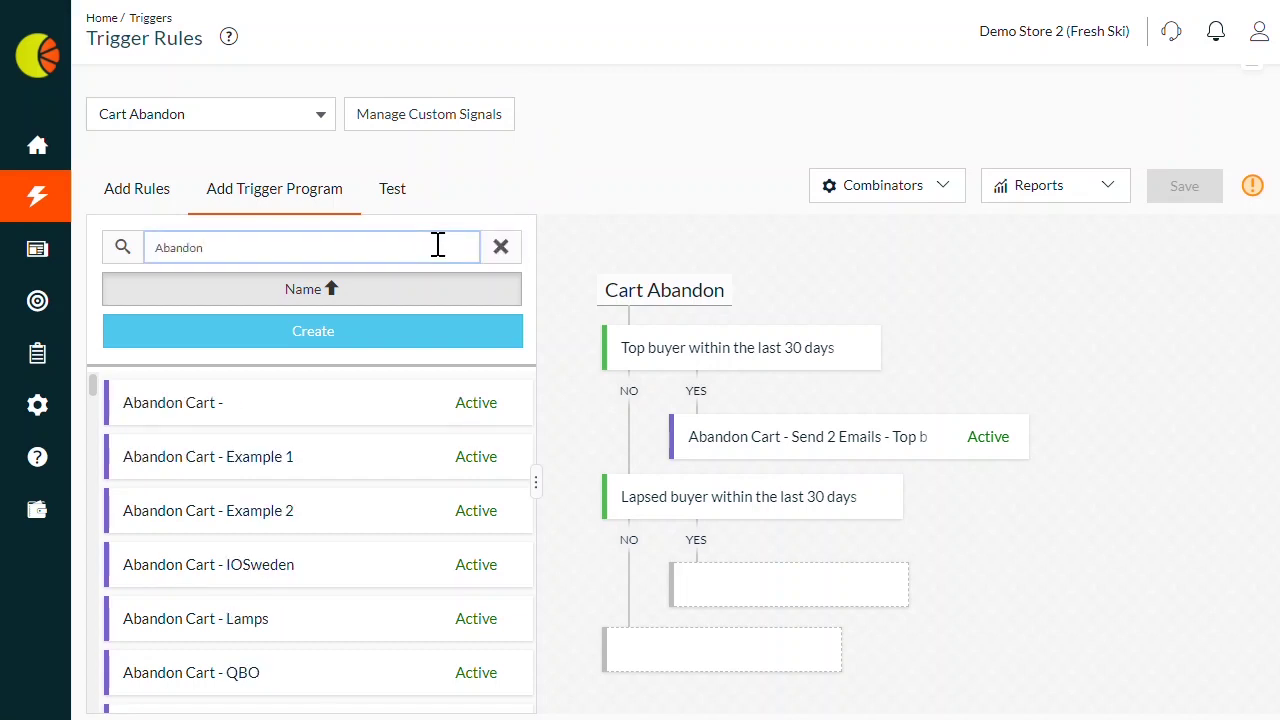
pyautogui.write(' cart - ')
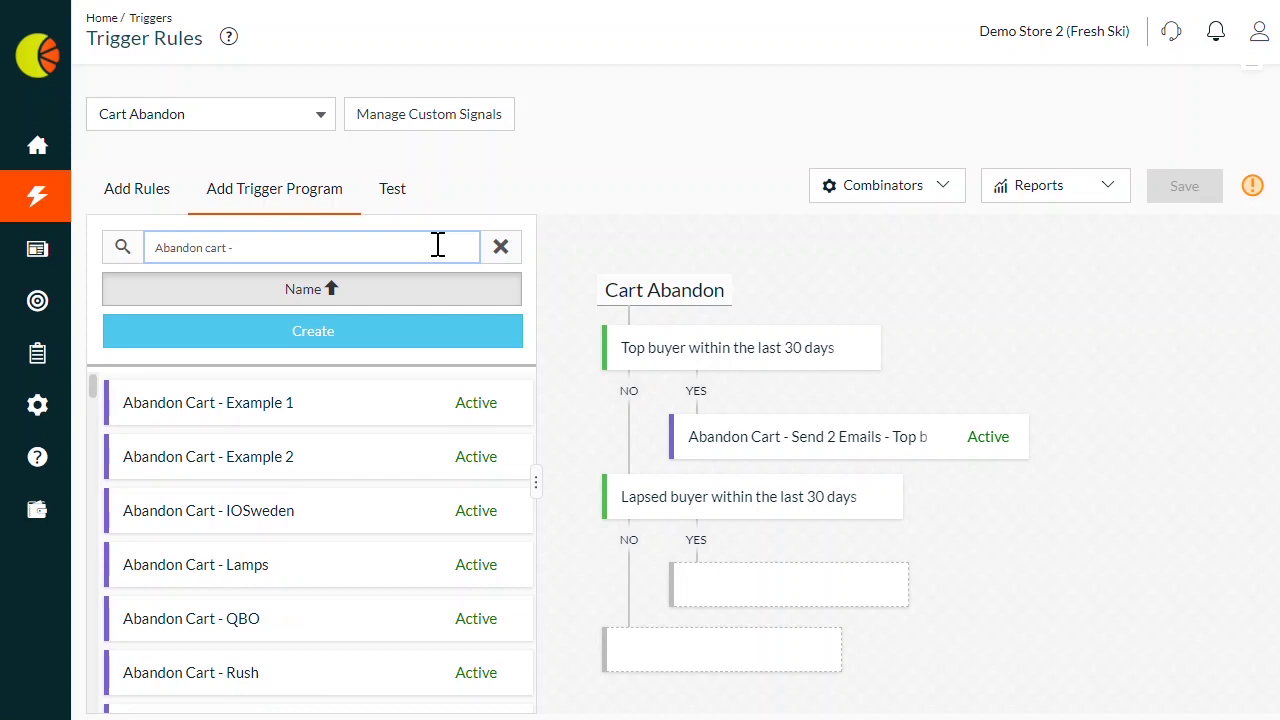
pyautogui.write('send 2 e')
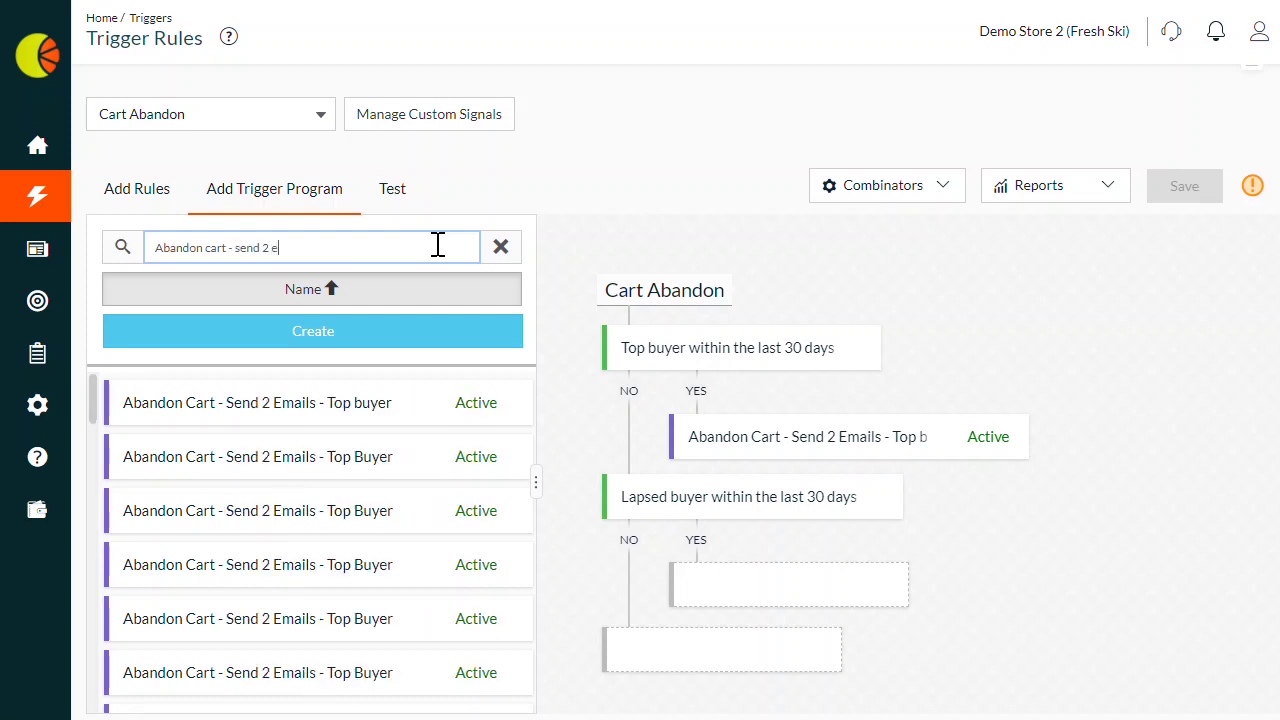
pyautogui.write('mails using a')
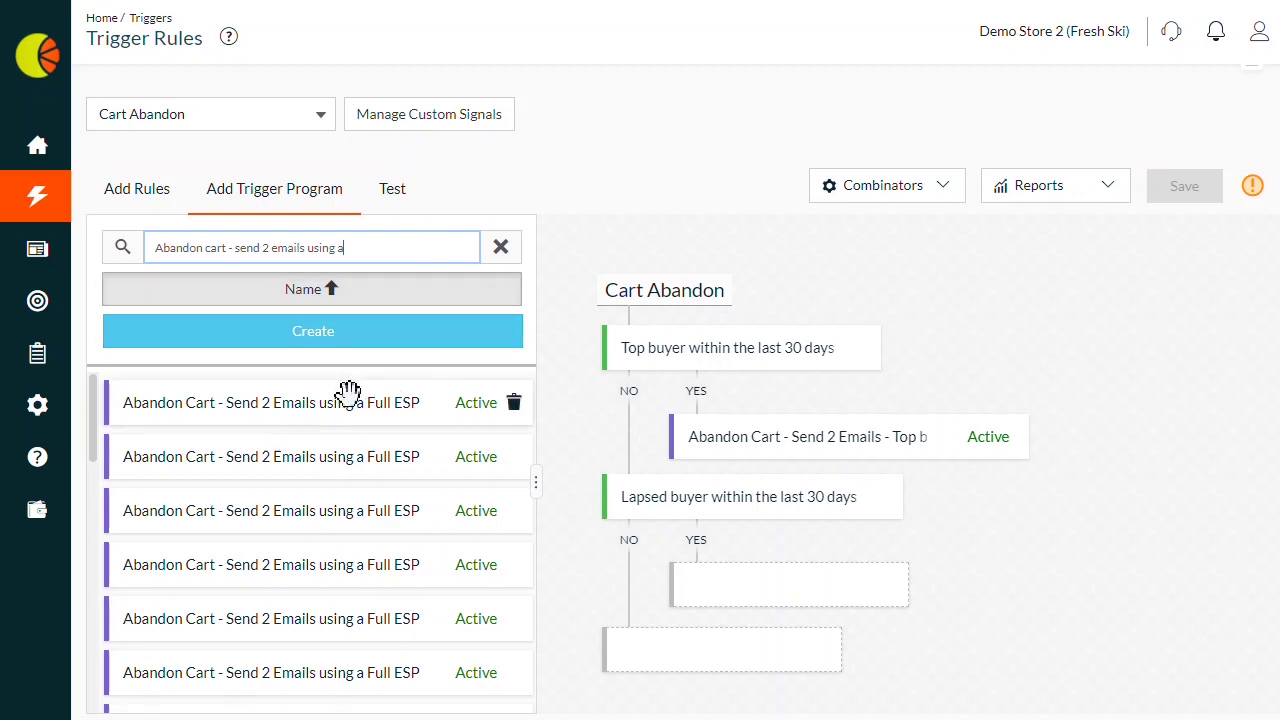
pyautogui.moveTo(337, 400); pyautogui.dragTo(763, 585)
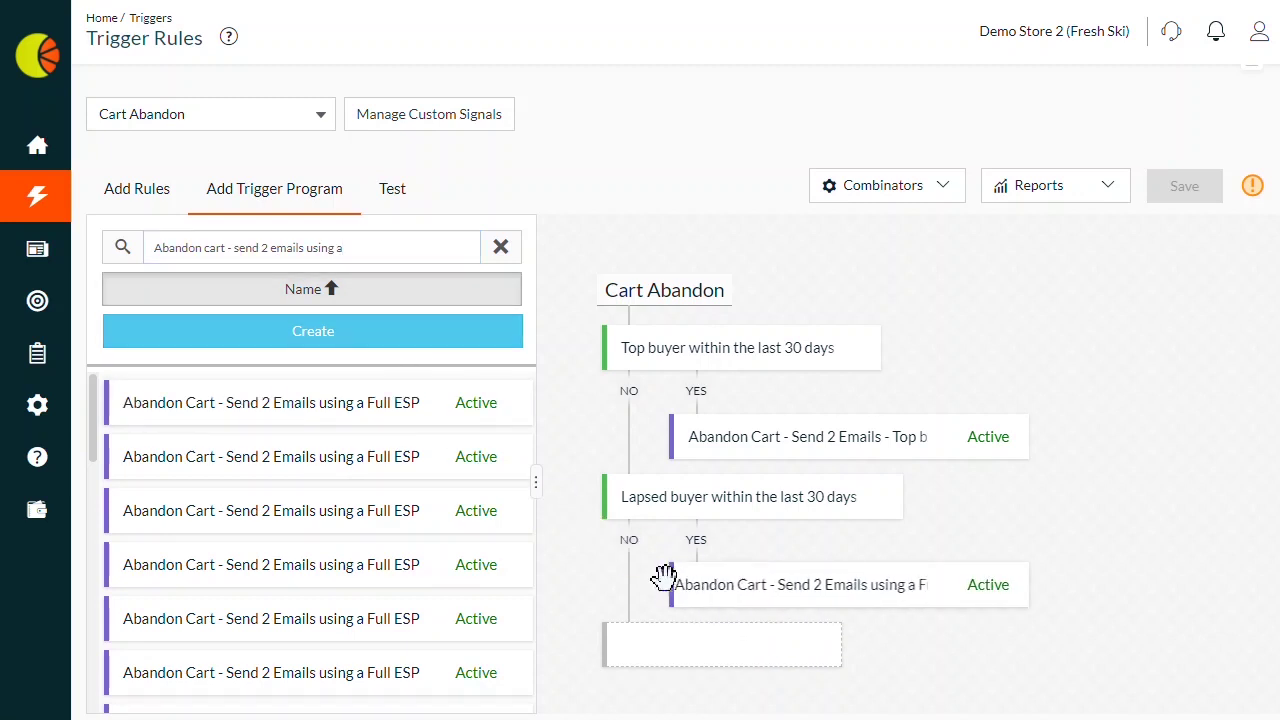
pyautogui.click(503, 249)
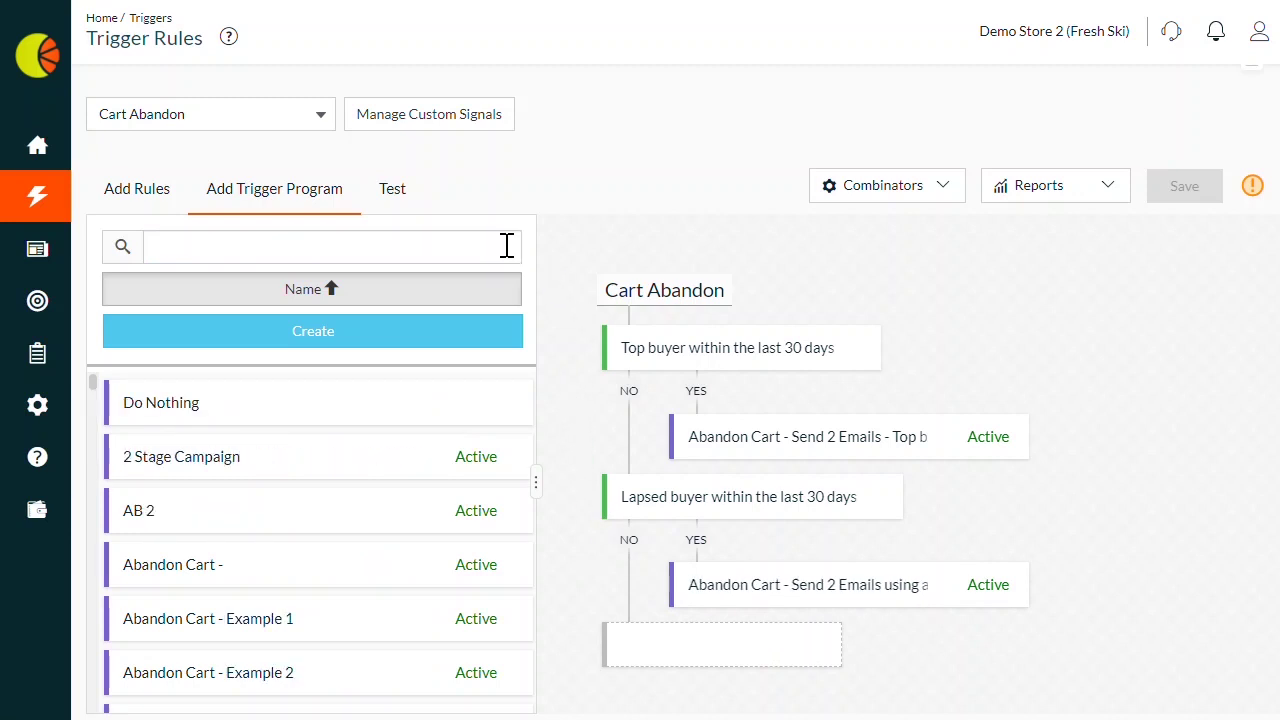
pyautogui.moveTo(314, 397); pyautogui.dragTo(683, 649)
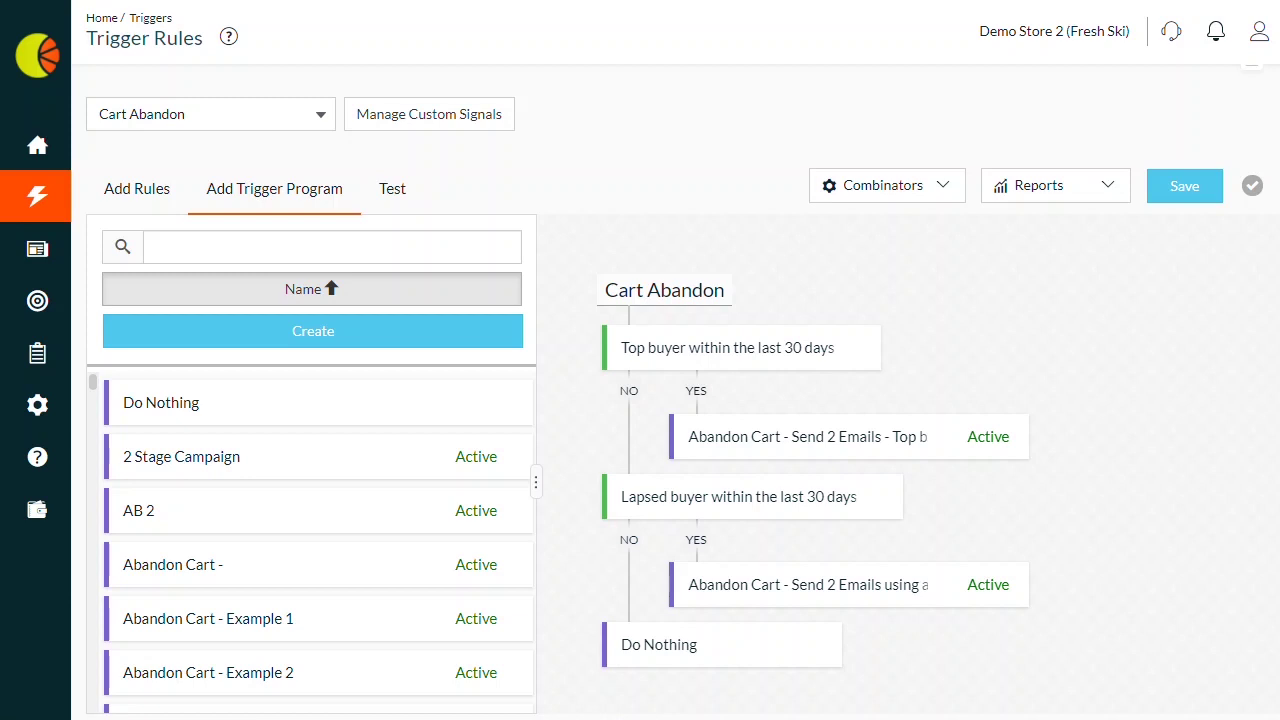
# - Examine the available rules under Person, Person History, Raised Cart Abandon Signal, Time and Location
pyautogui.click(124, 200)
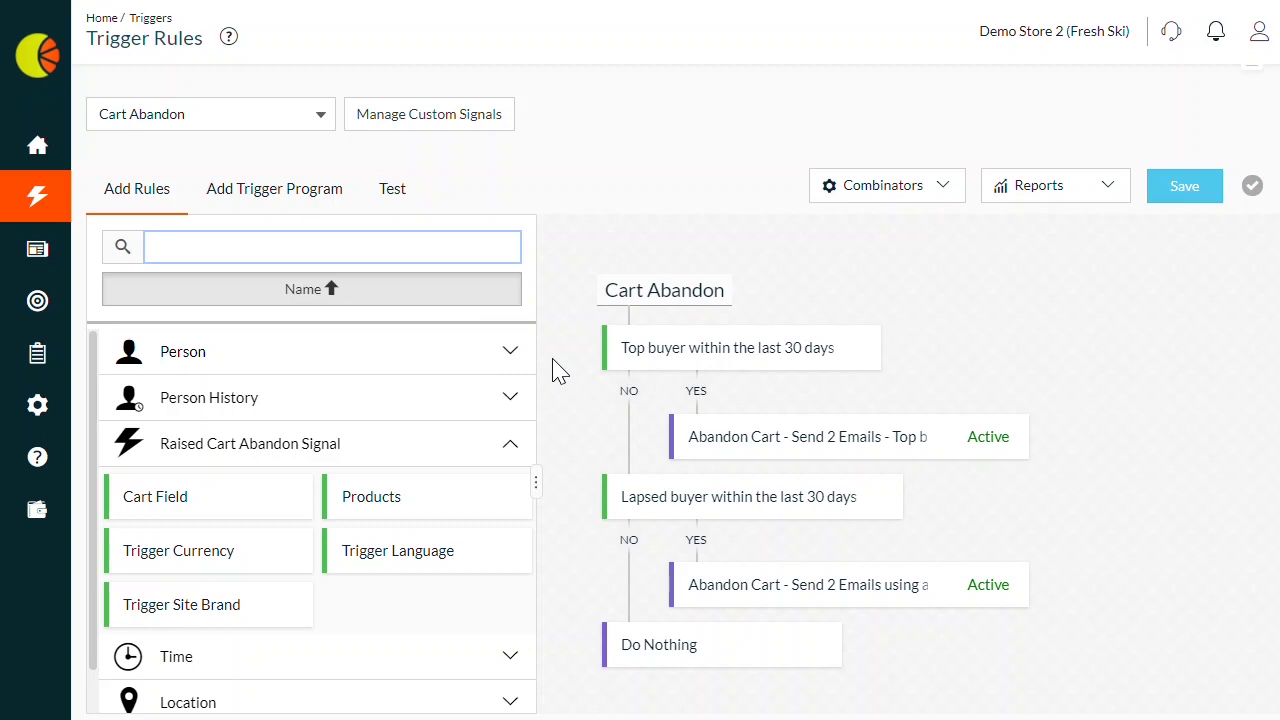
pyautogui.click(517, 358)
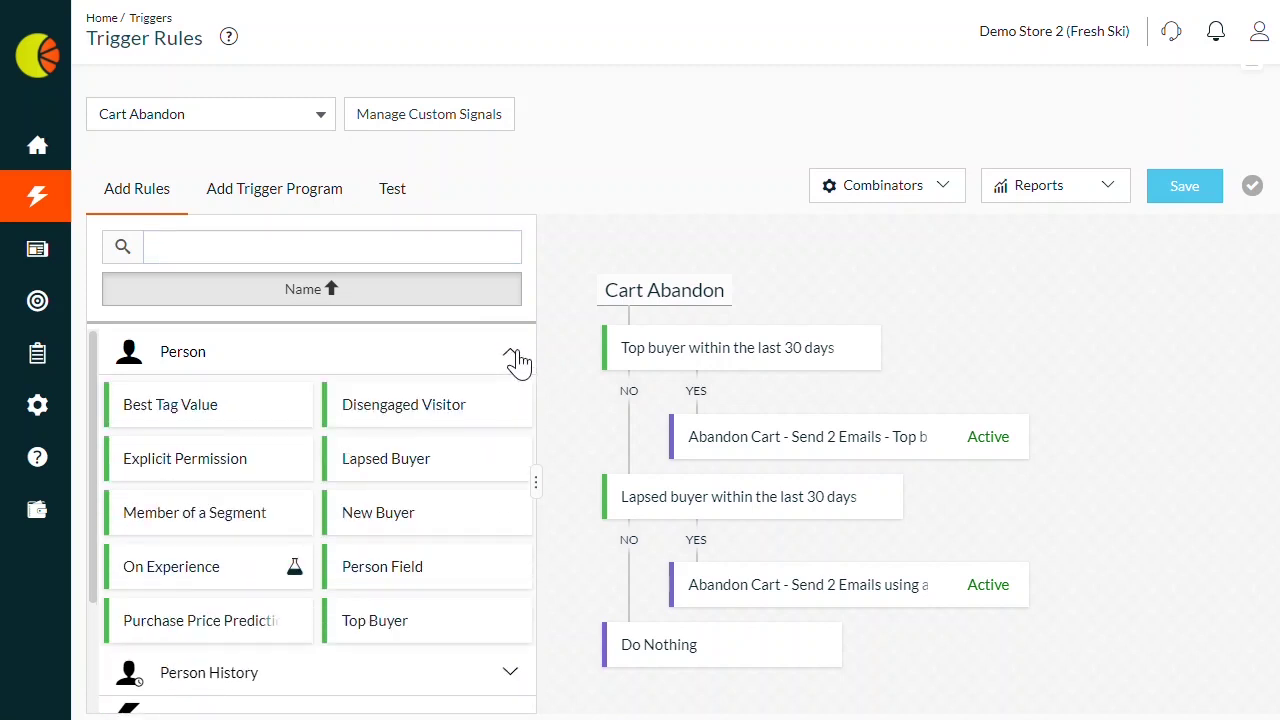
pyautogui.click(513, 680)
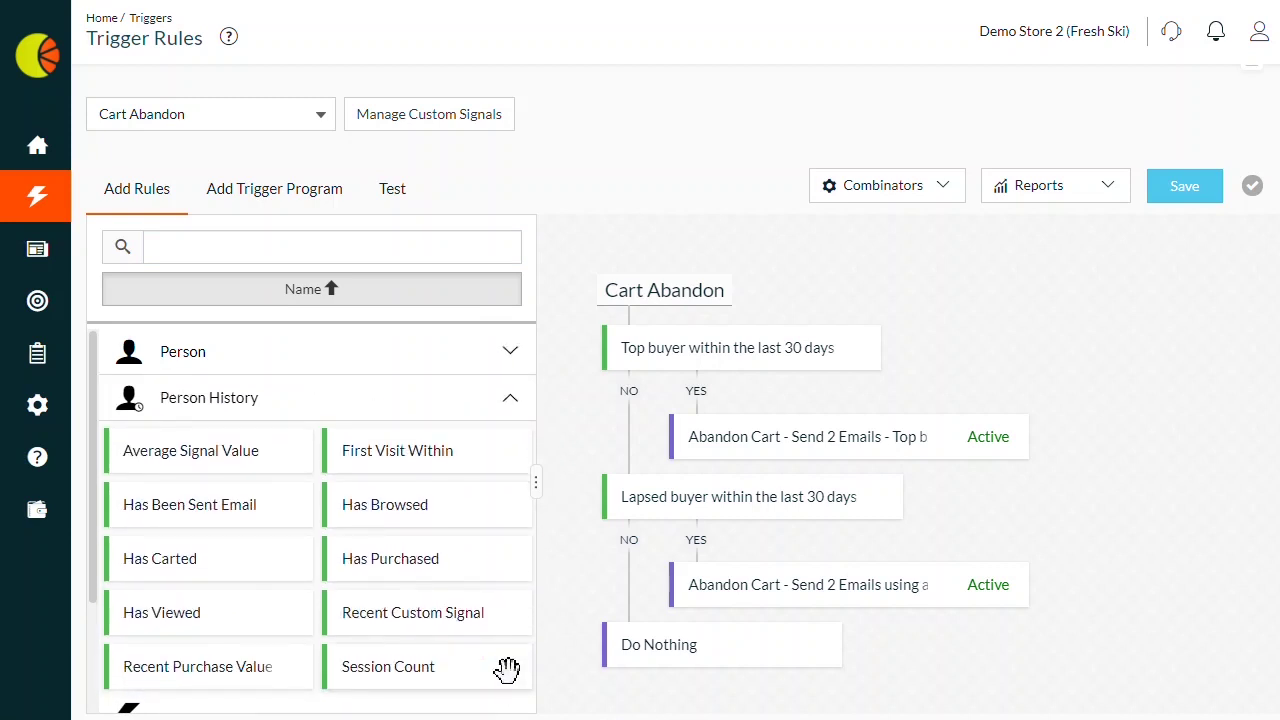
pyautogui.scroll(-3, 507, 670)
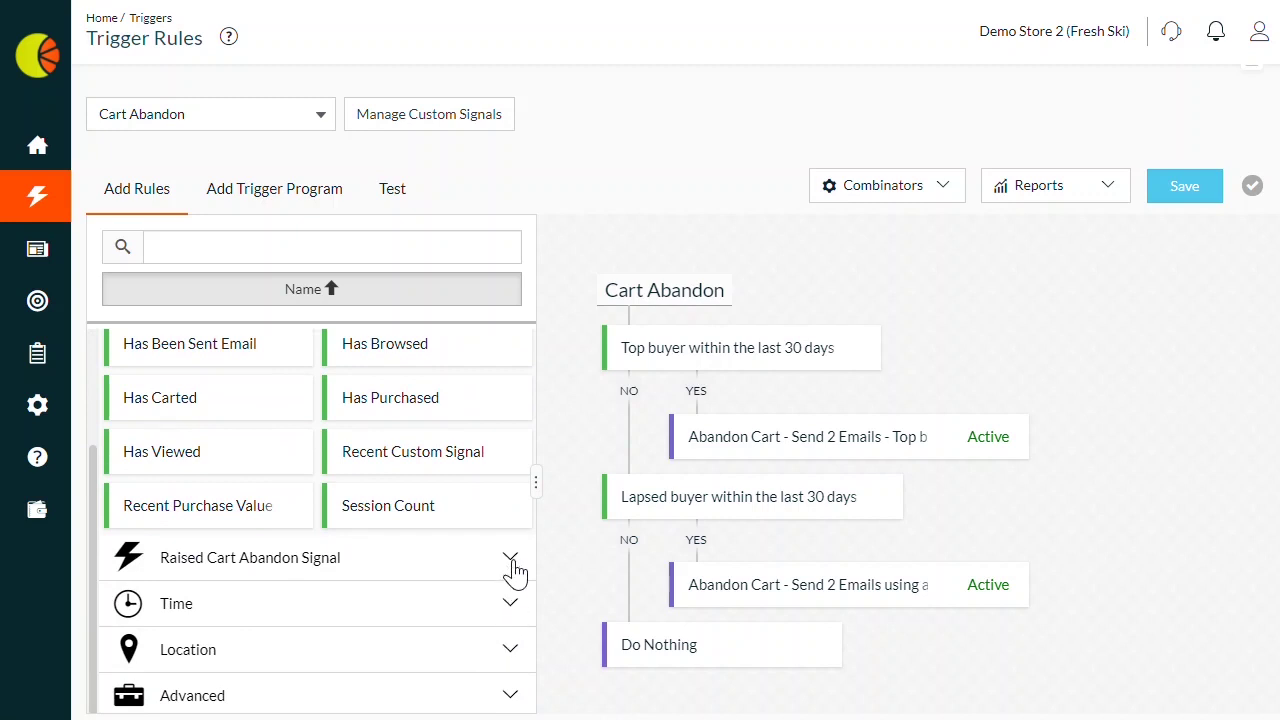
pyautogui.click(515, 562)
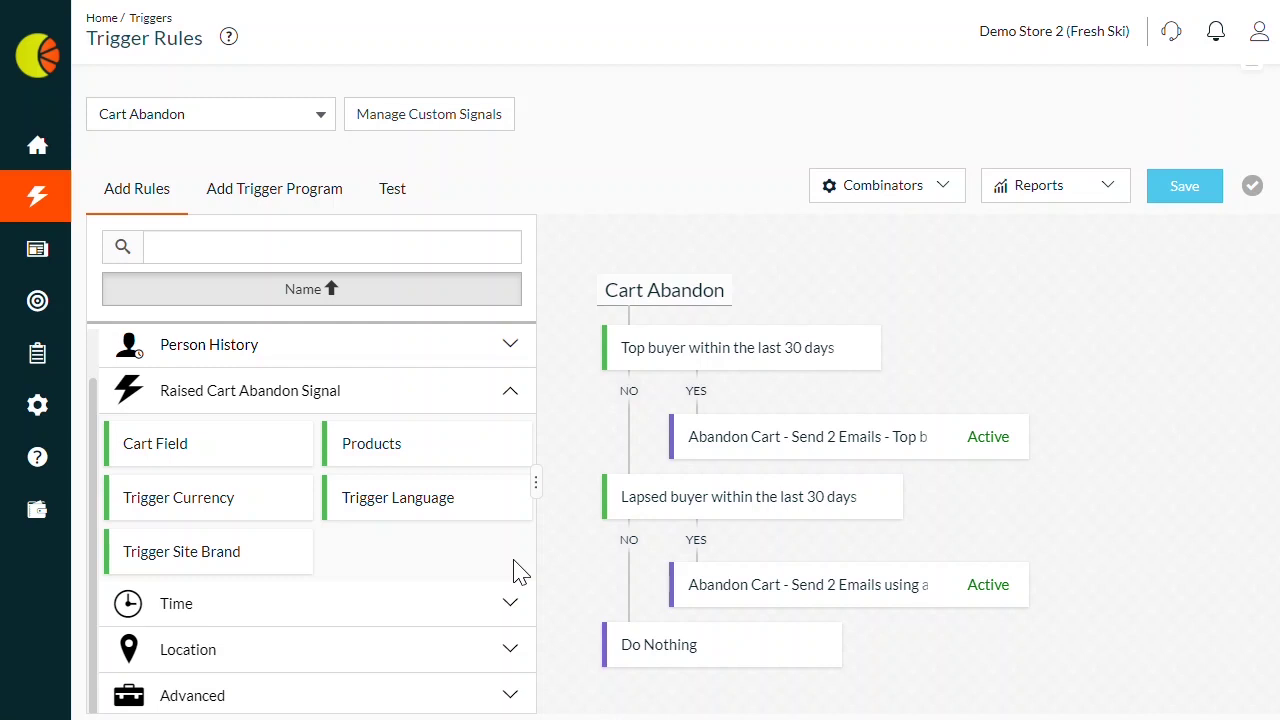
pyautogui.click(510, 603)
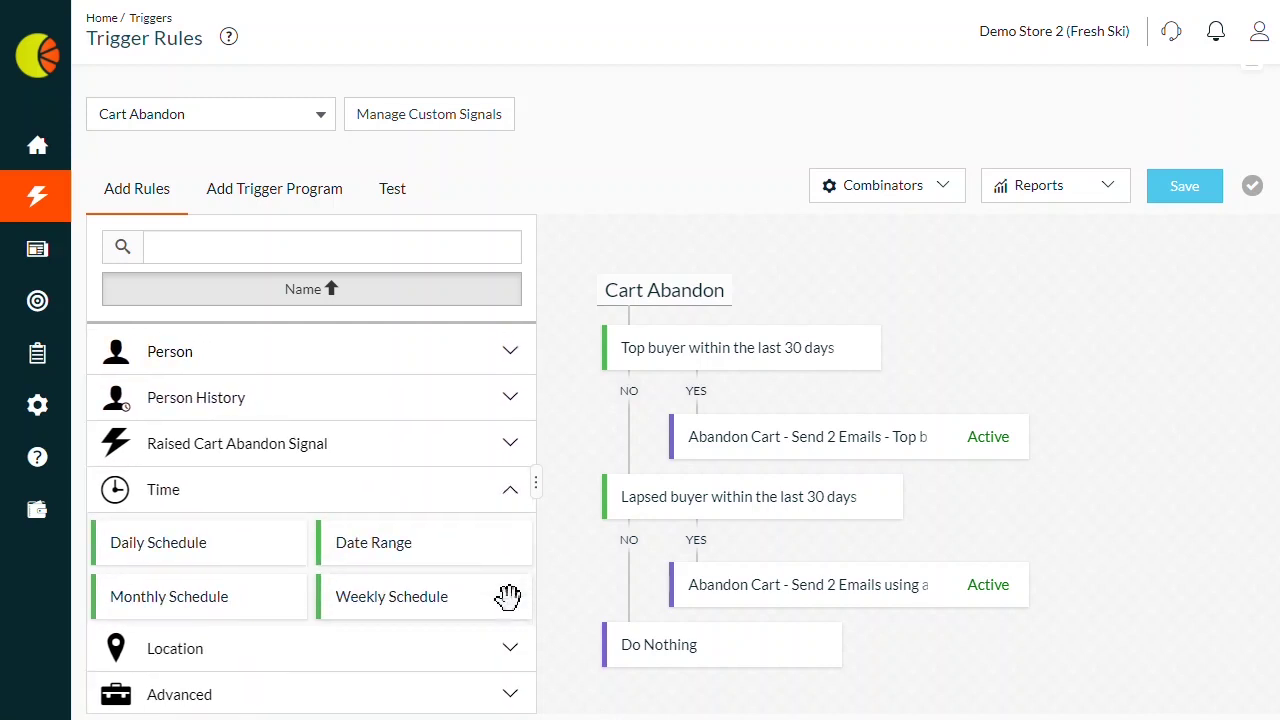
pyautogui.click(512, 649)
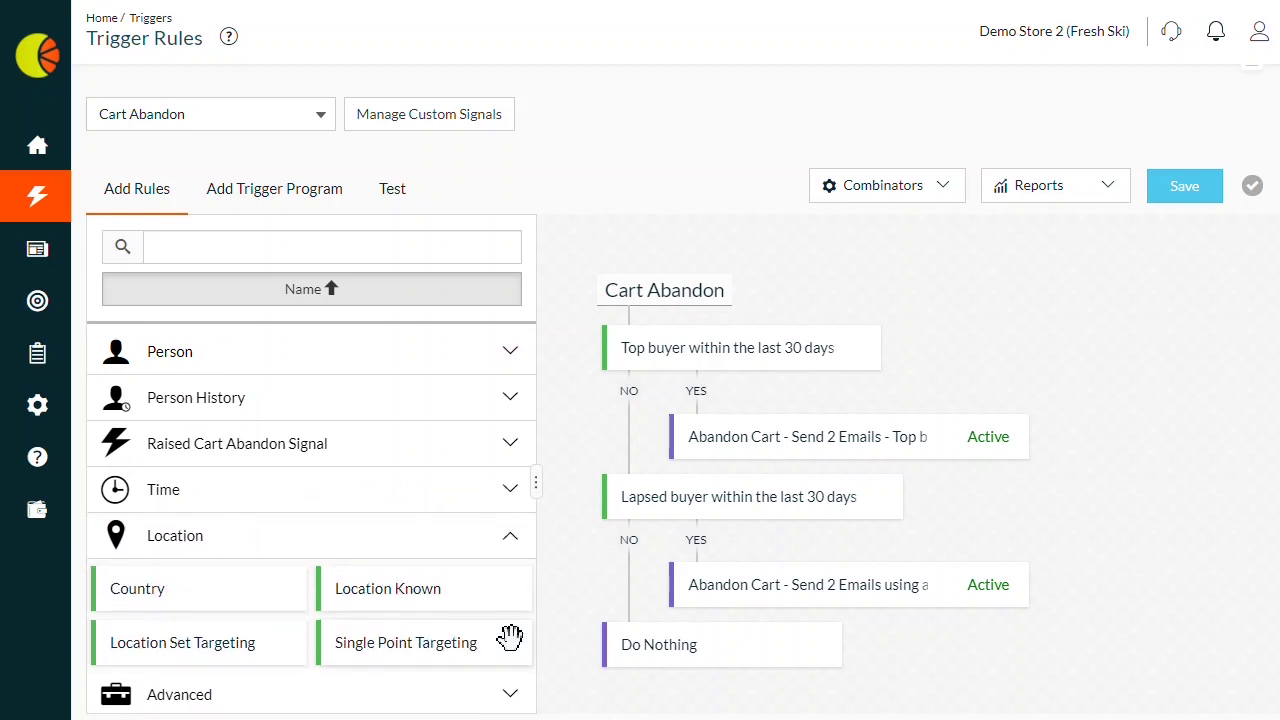
pyautogui.click(510, 545)
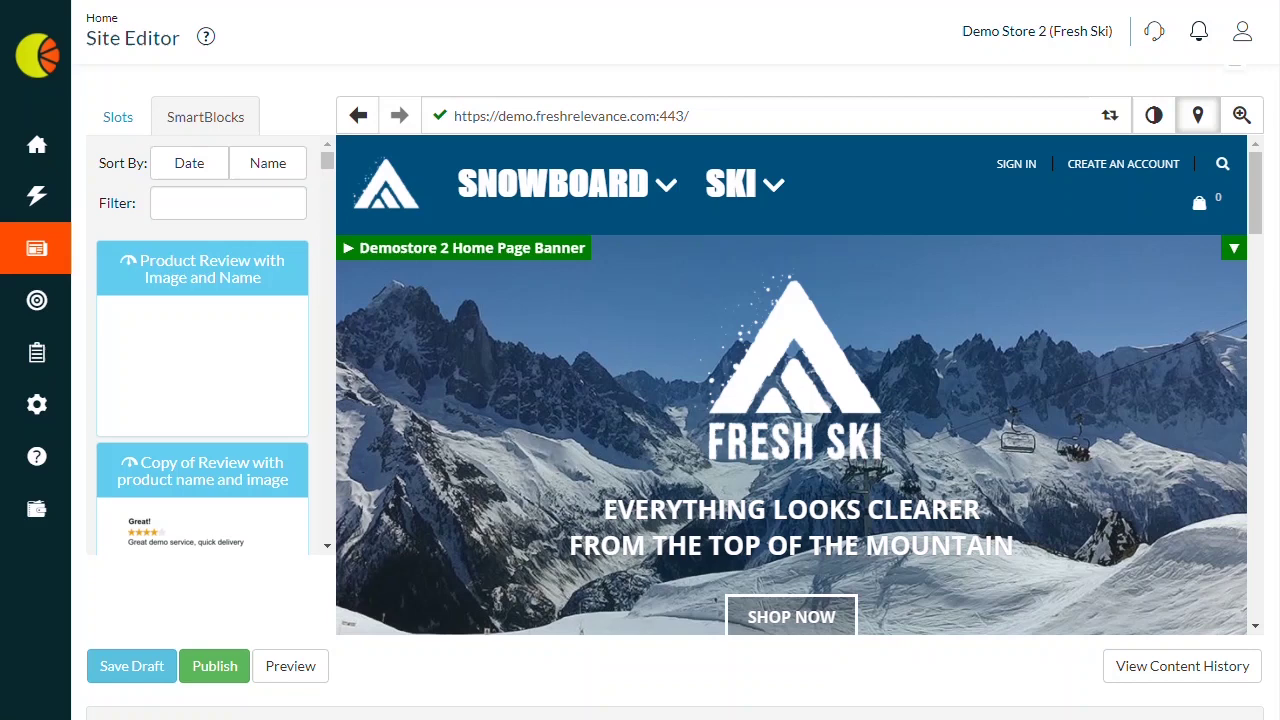
# - Examine the content placed on the home page down to the newsletter section and list the available slots
pyautogui.moveTo(1257, 194); pyautogui.dragTo(1263, 283)
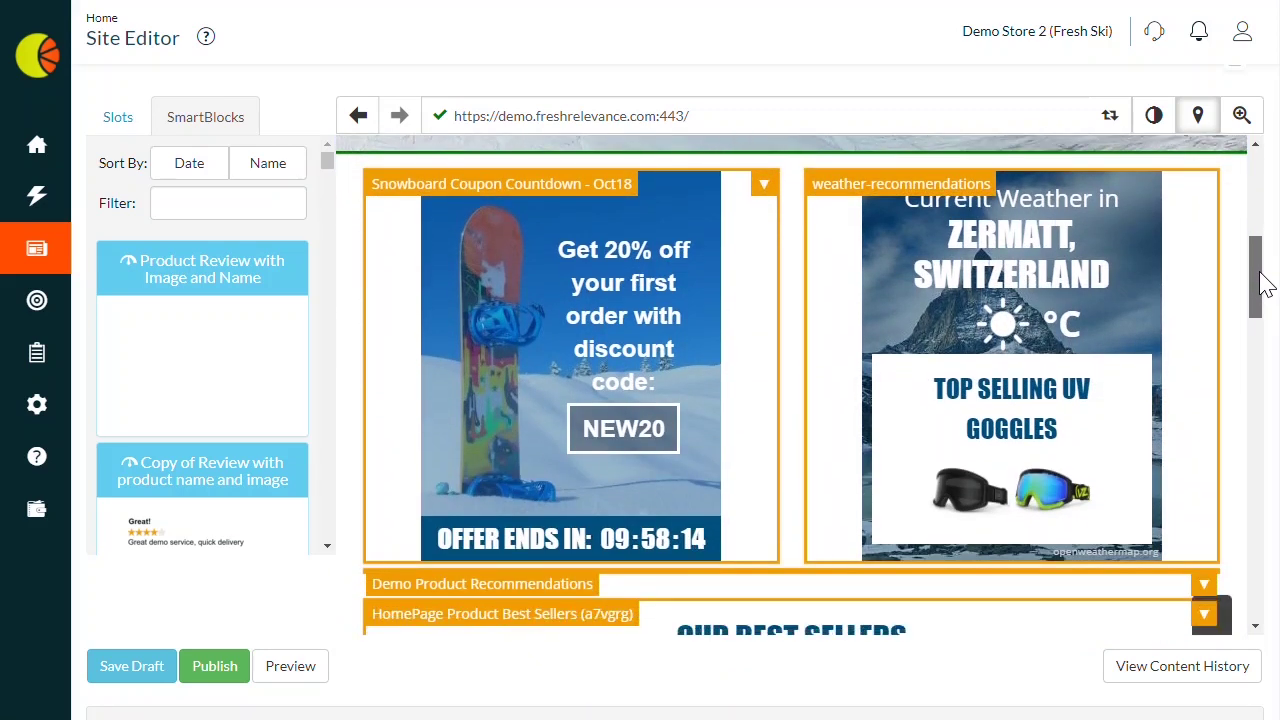
pyautogui.moveTo(1263, 283); pyautogui.dragTo(1263, 350)
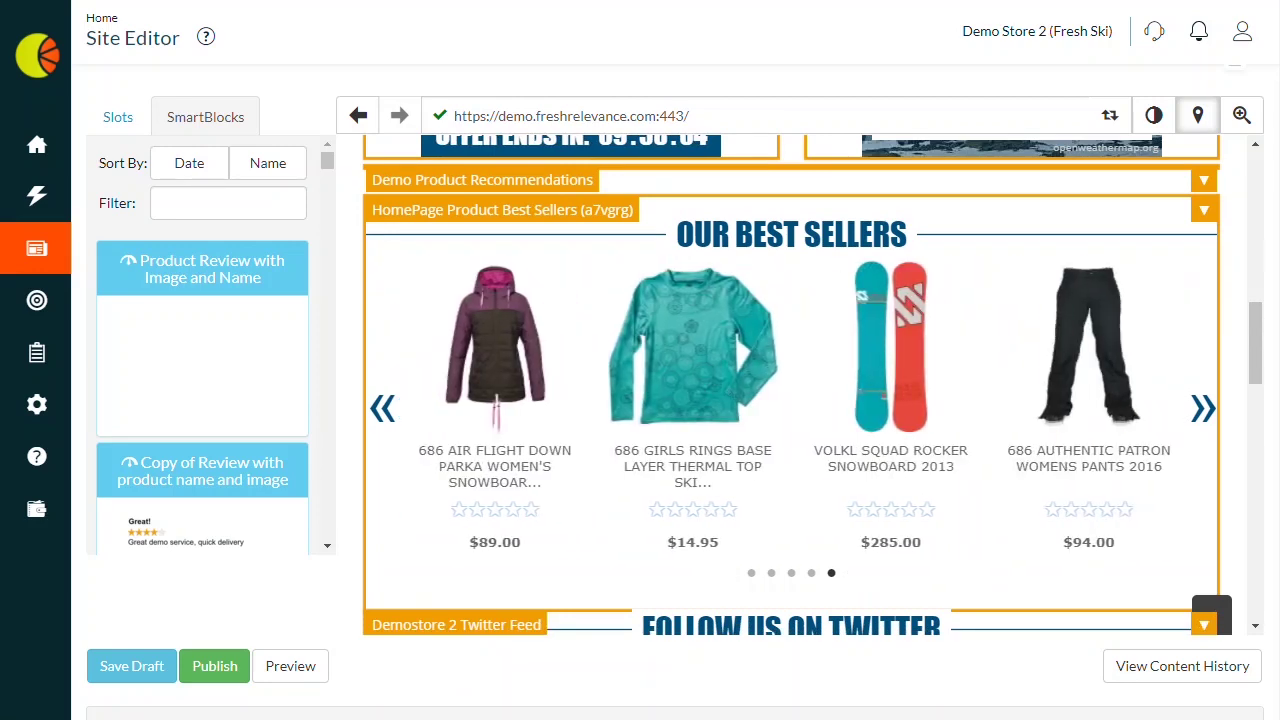
pyautogui.click(120, 125)
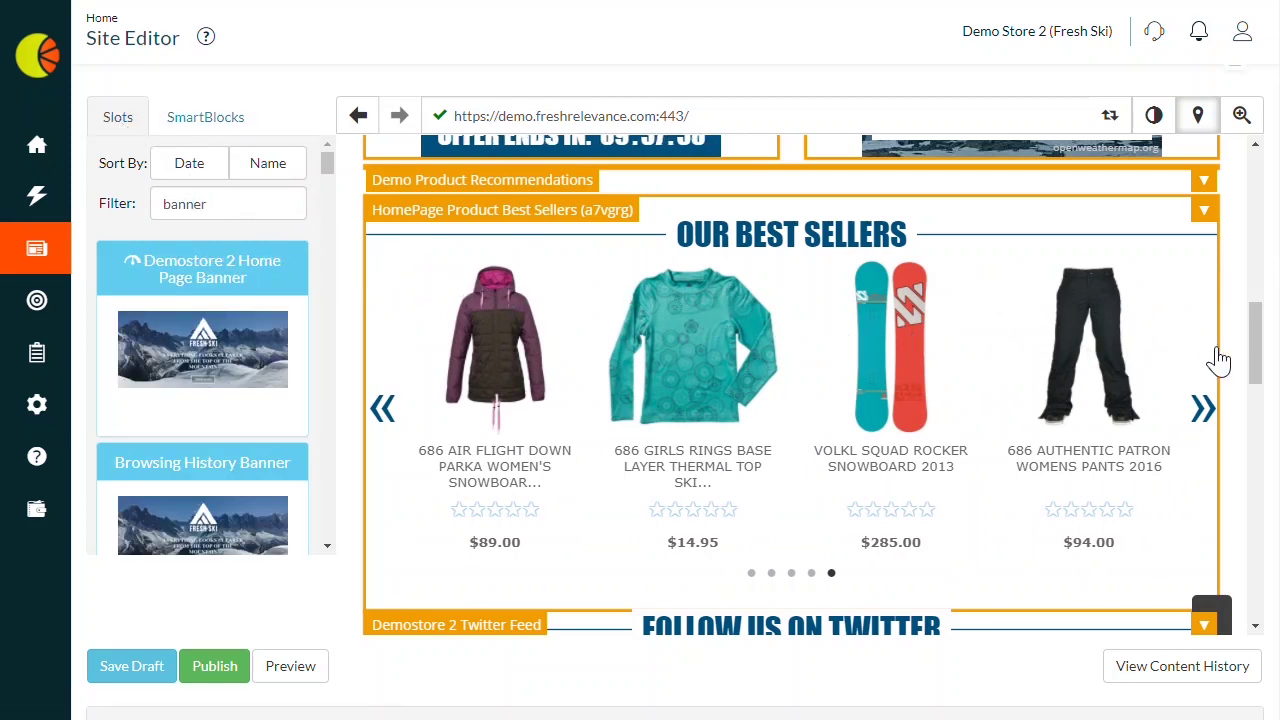
pyautogui.moveTo(1258, 330); pyautogui.dragTo(1260, 535)
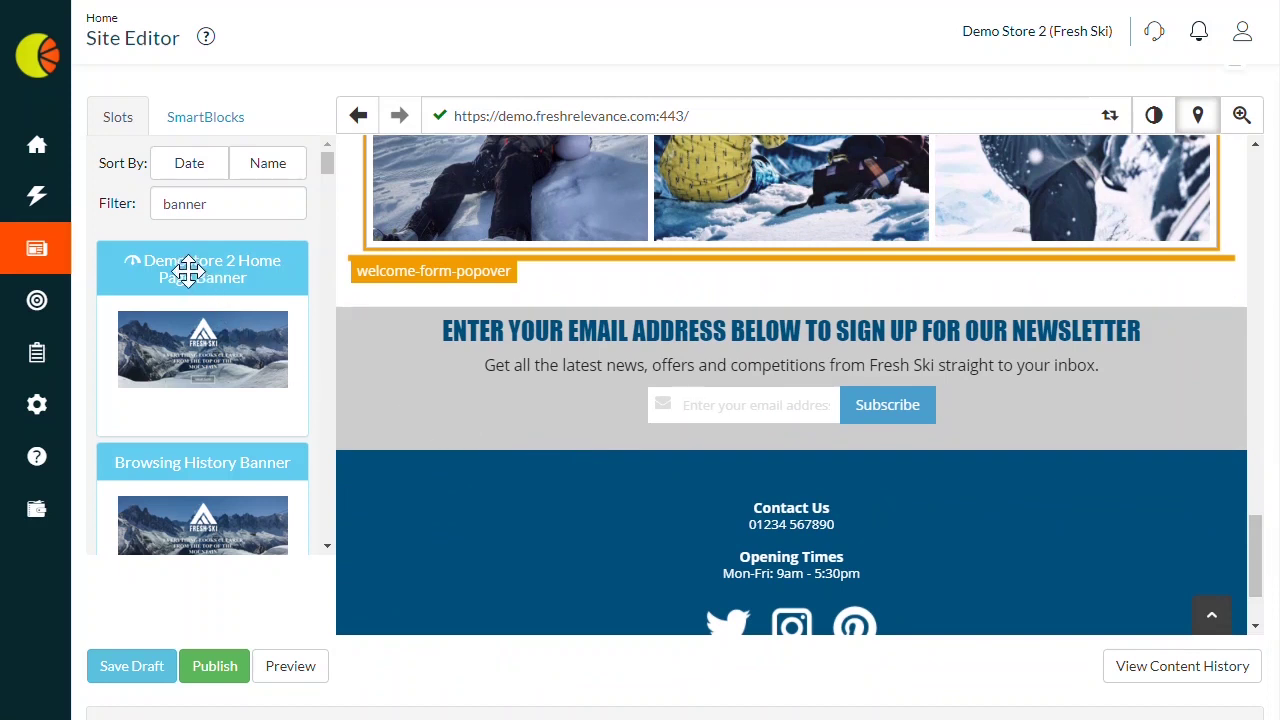
# - Try the Demostore 2 Home Page Banner slot near the end of the home page, above the newsletter sign-up, and remove it again
pyautogui.moveTo(183, 271); pyautogui.dragTo(373, 240)
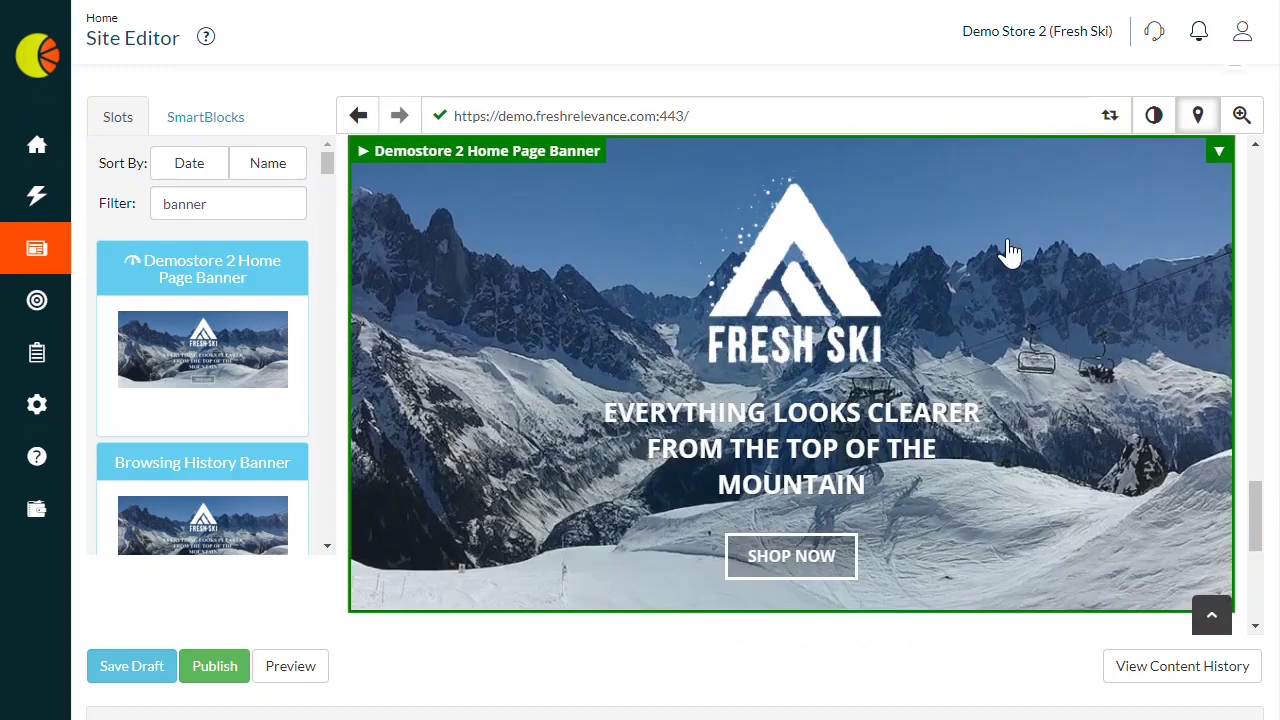
pyautogui.click(1219, 152)
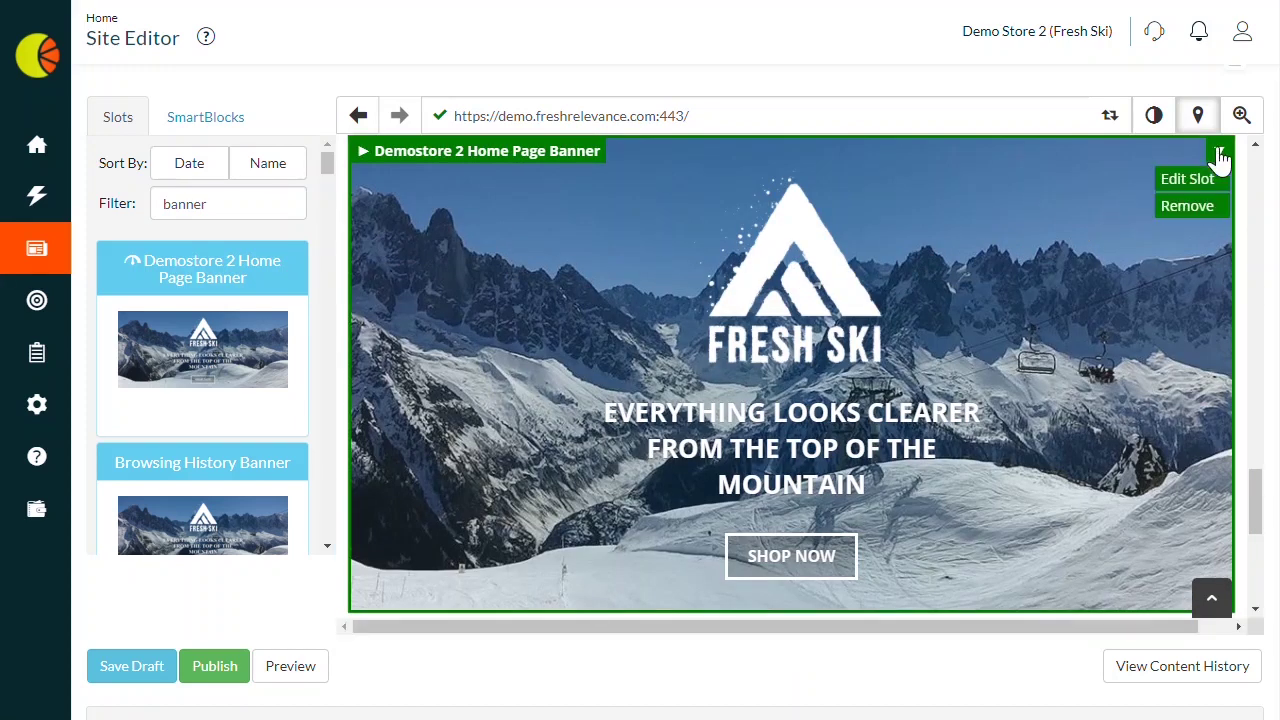
pyautogui.click(1196, 212)
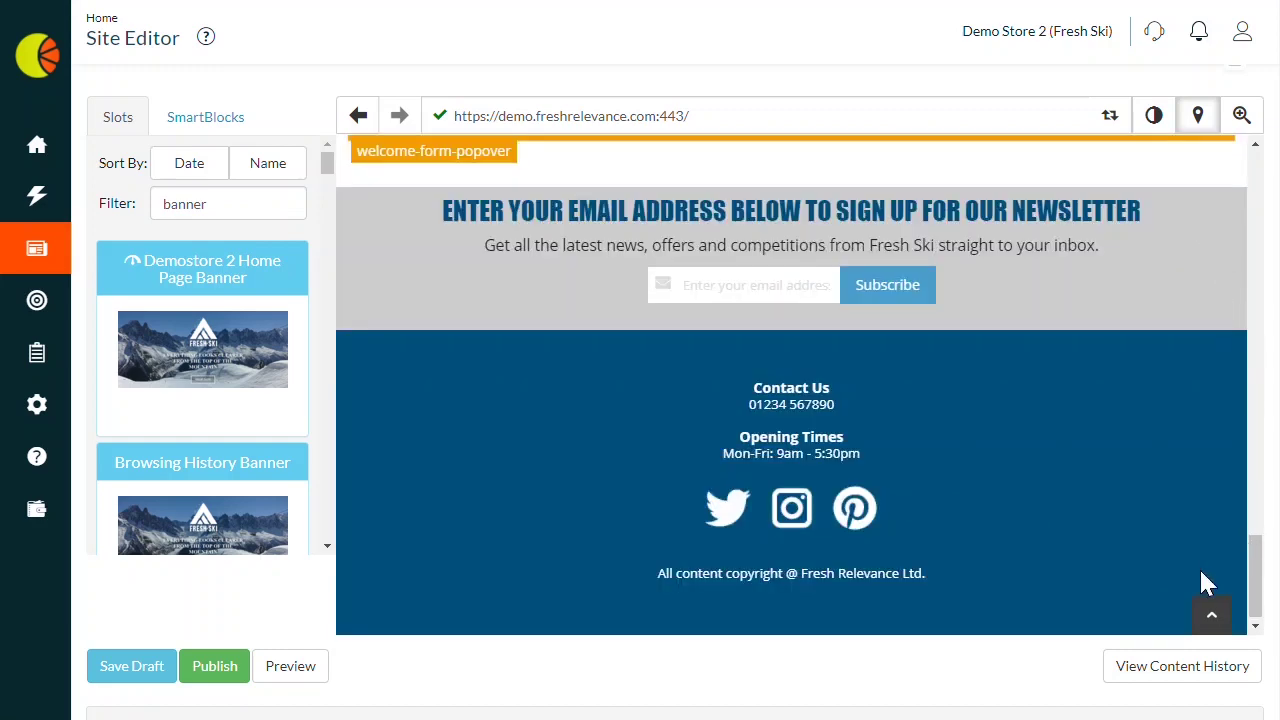
# - Filter the slots by "product rec" and place Product Recommendations e-conolight directly below the HomePage Product Best Sellers slot
pyautogui.moveTo(1254, 571); pyautogui.dragTo(1266, 349)
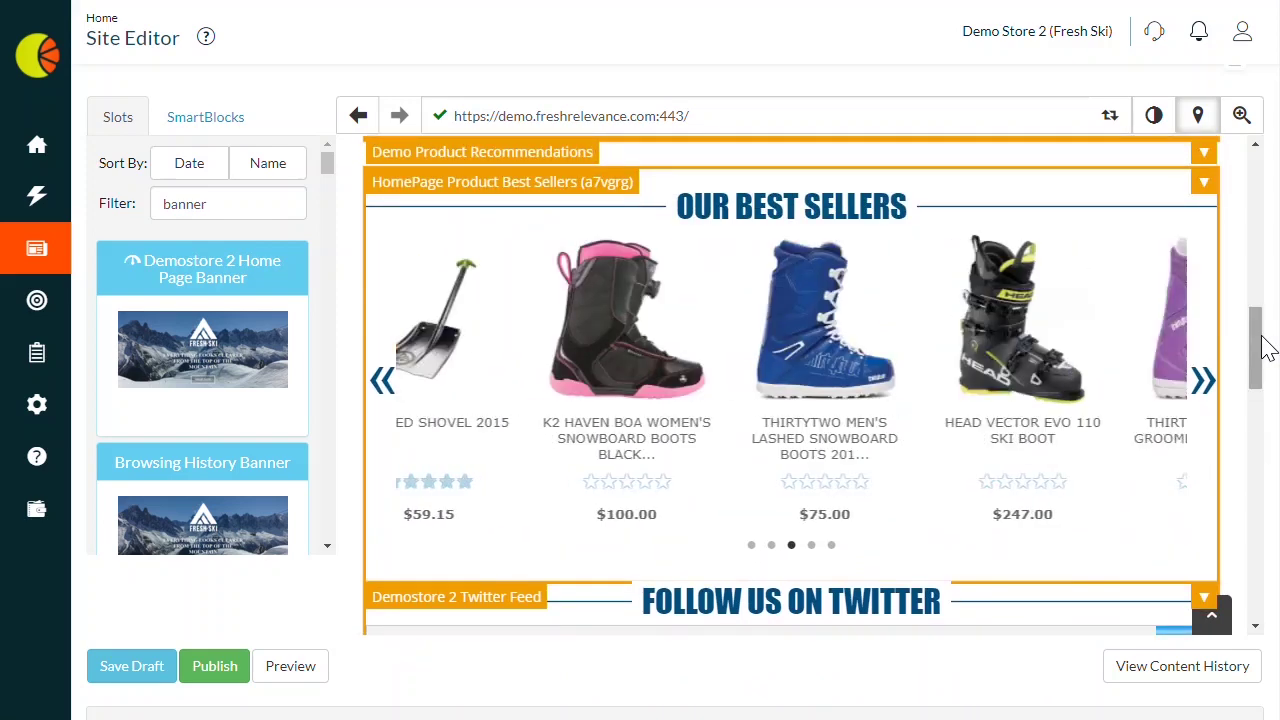
pyautogui.moveTo(206, 203); pyautogui.dragTo(162, 203)
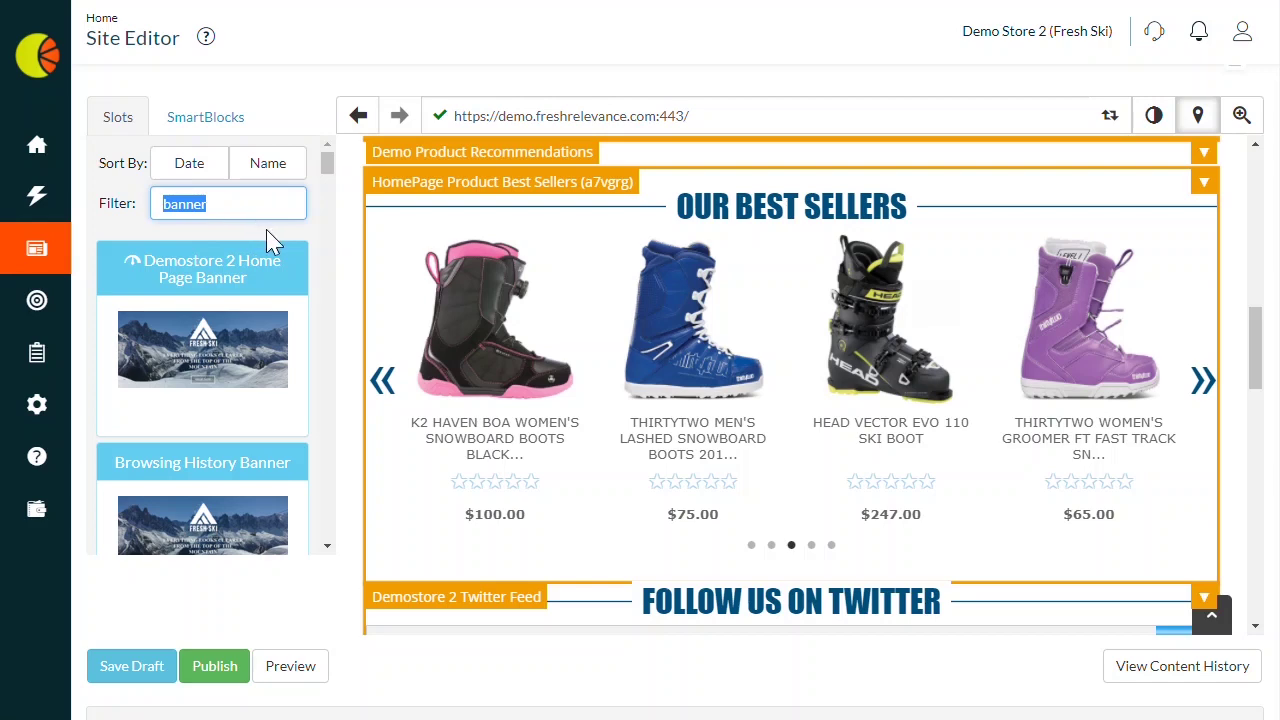
pyautogui.write('prod')
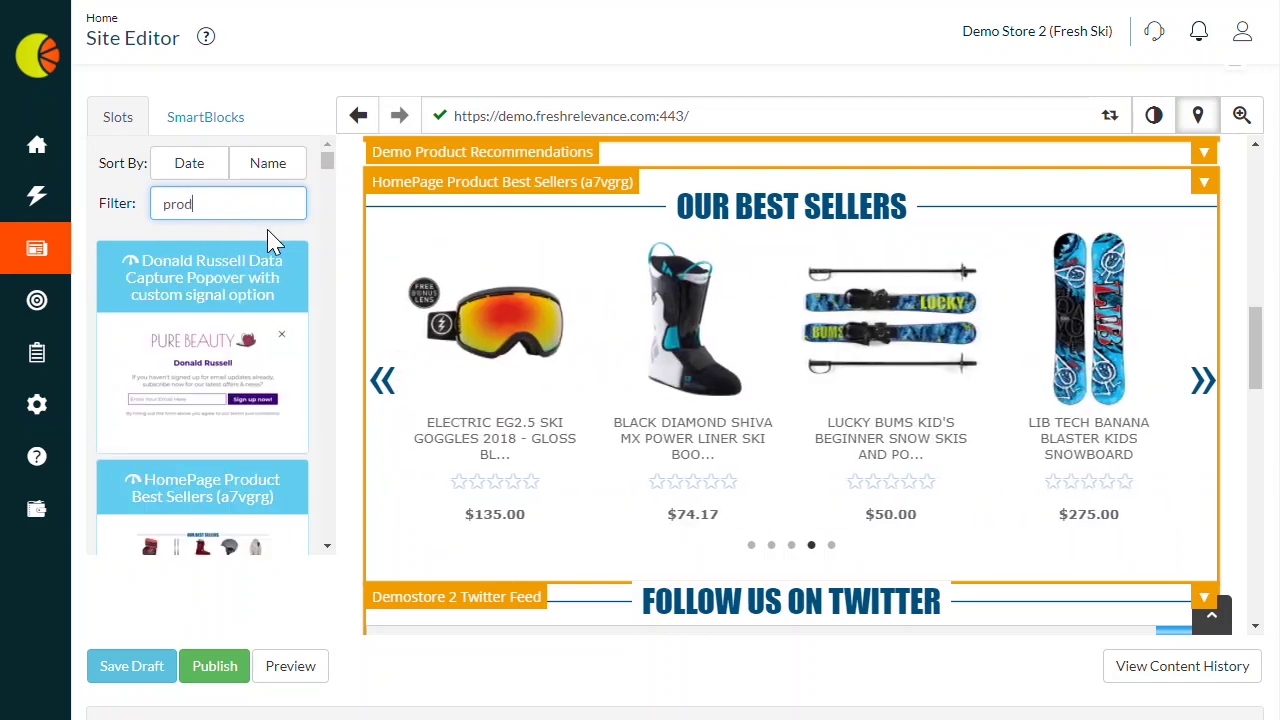
pyautogui.write('uct rec')
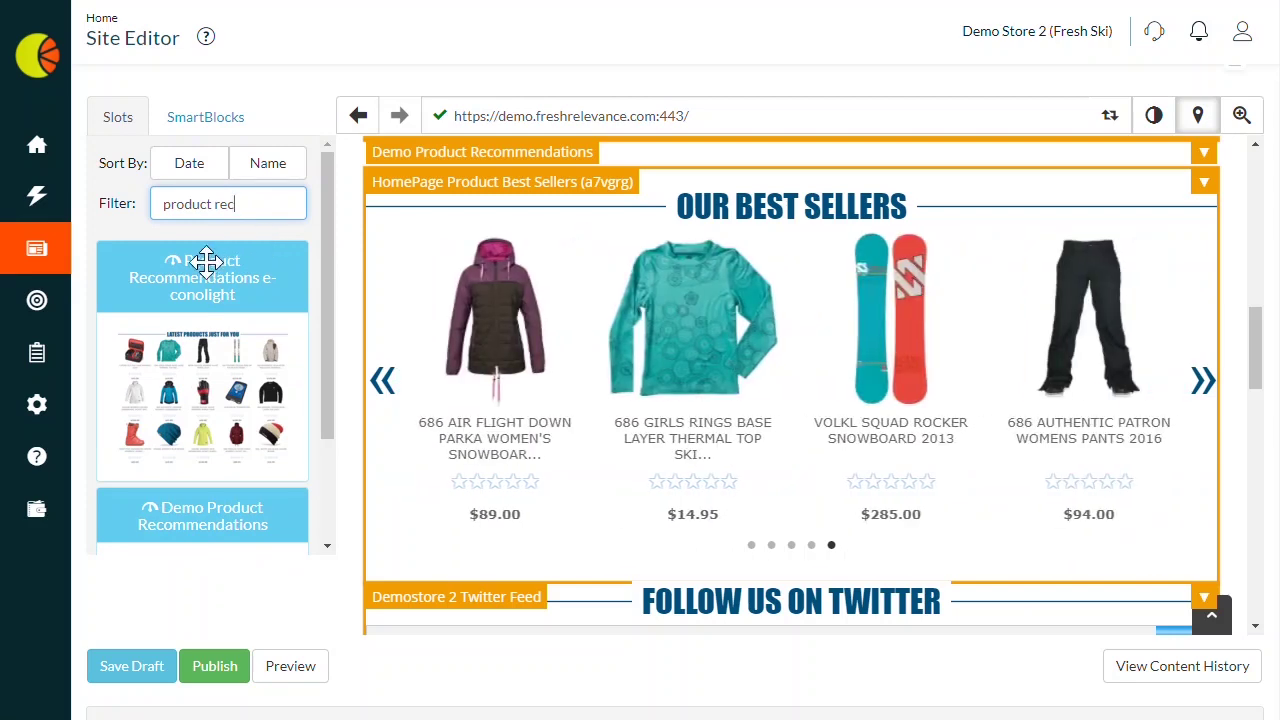
pyautogui.moveTo(178, 277); pyautogui.dragTo(378, 594)
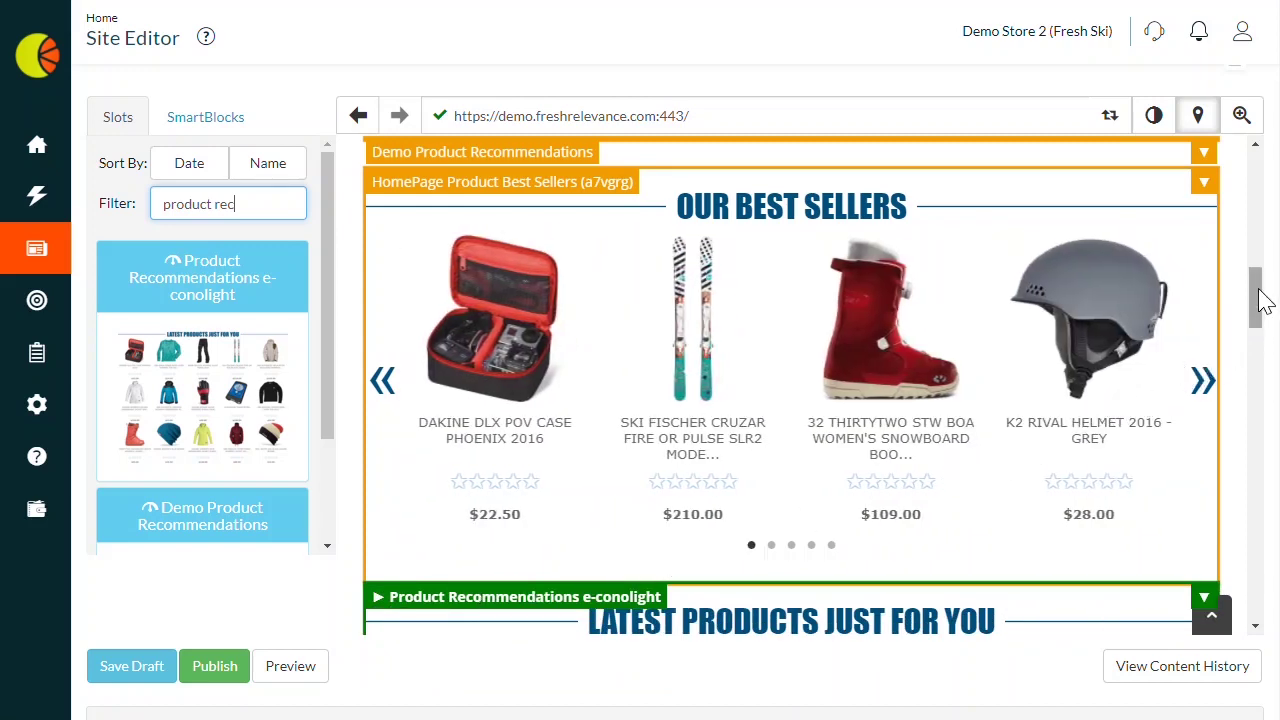
pyautogui.moveTo(1257, 288); pyautogui.dragTo(1268, 346)
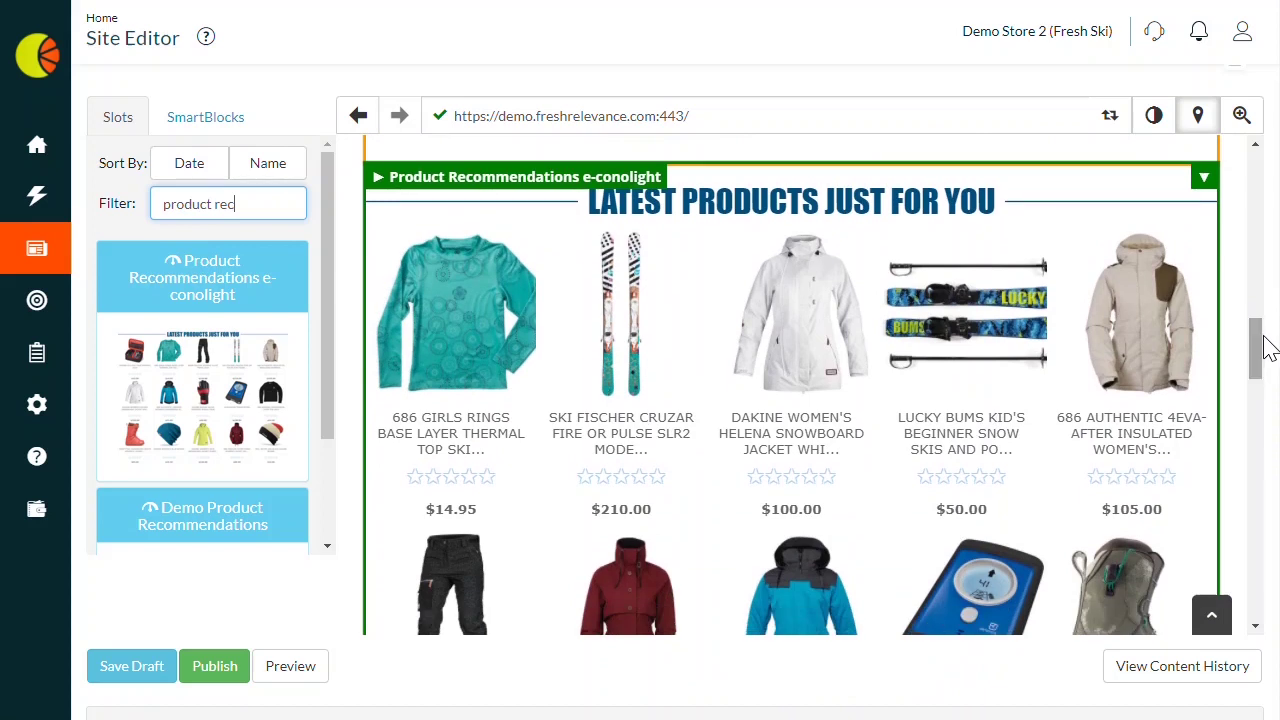
pyautogui.moveTo(1255, 338); pyautogui.dragTo(1266, 173)
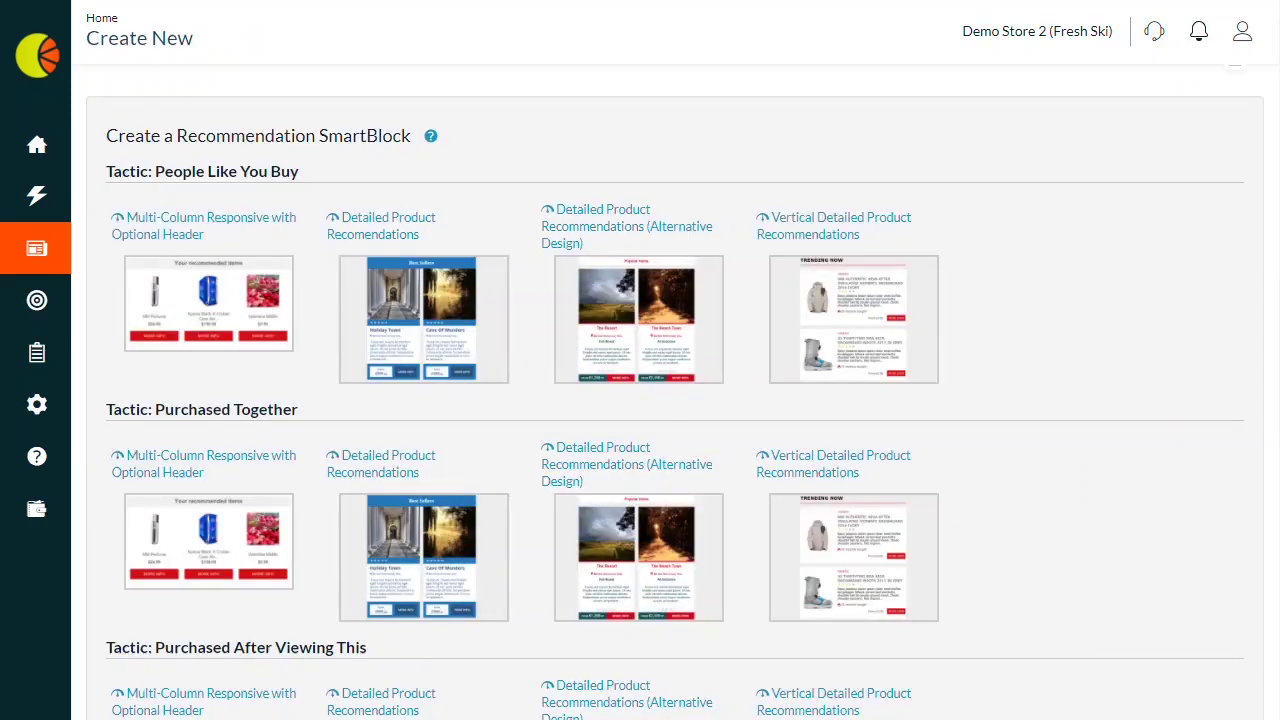
# - Examine the recommendation SmartBlock templates offered for each tactic
pyautogui.scroll(-2, 675, 390)
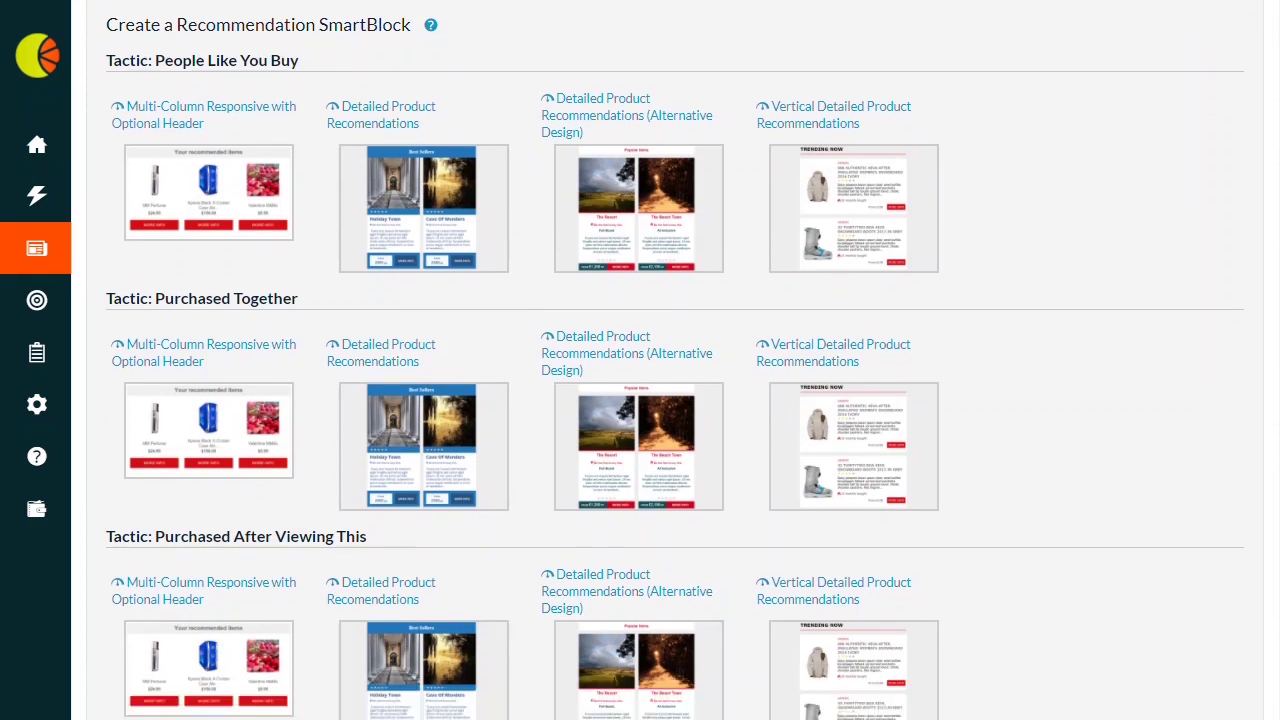
pyautogui.scroll(-3, 675, 390)
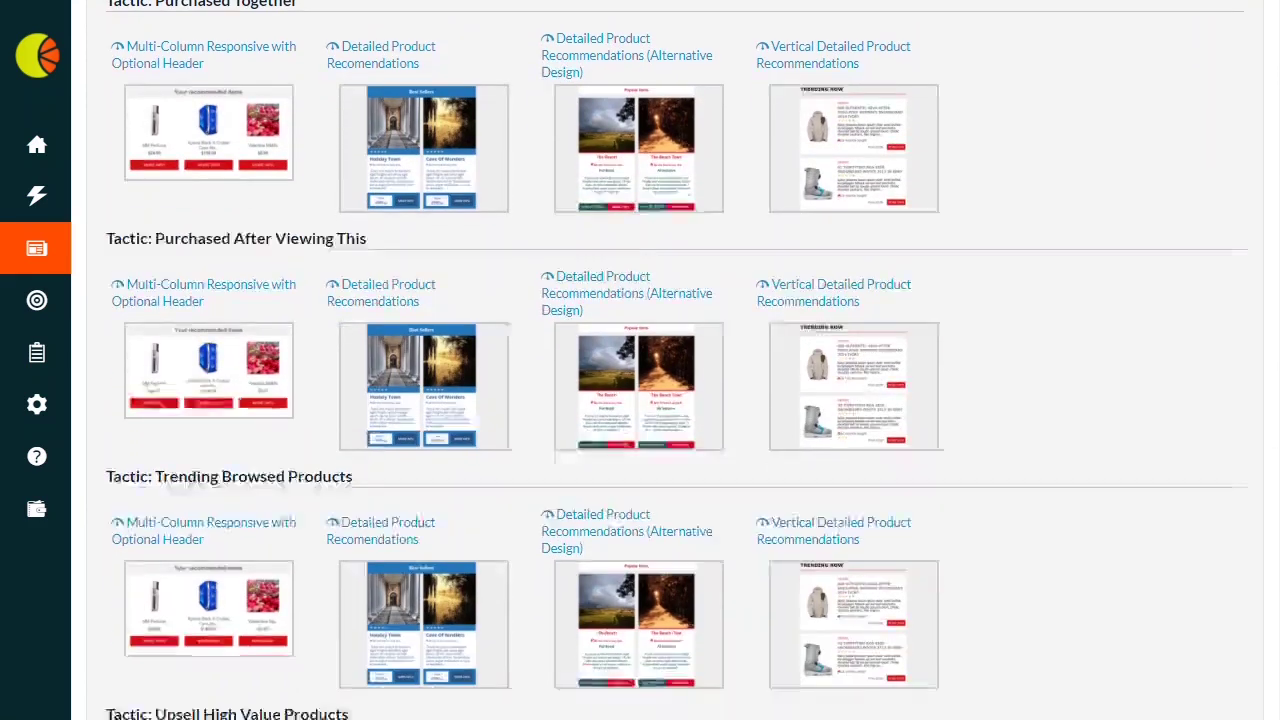
pyautogui.scroll(-3, 675, 390)
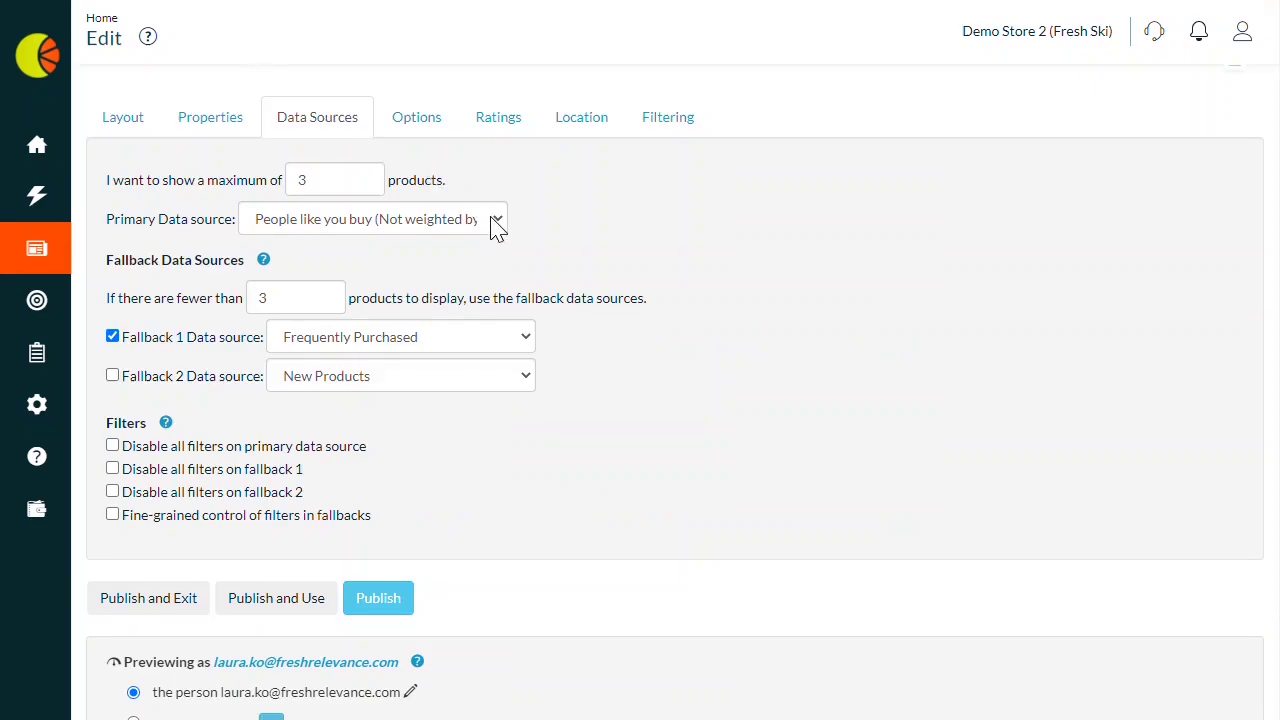
# - Examine the primary data source options for the recommendation SmartBlock, from AI Recommendations down to Products
pyautogui.click(497, 224)
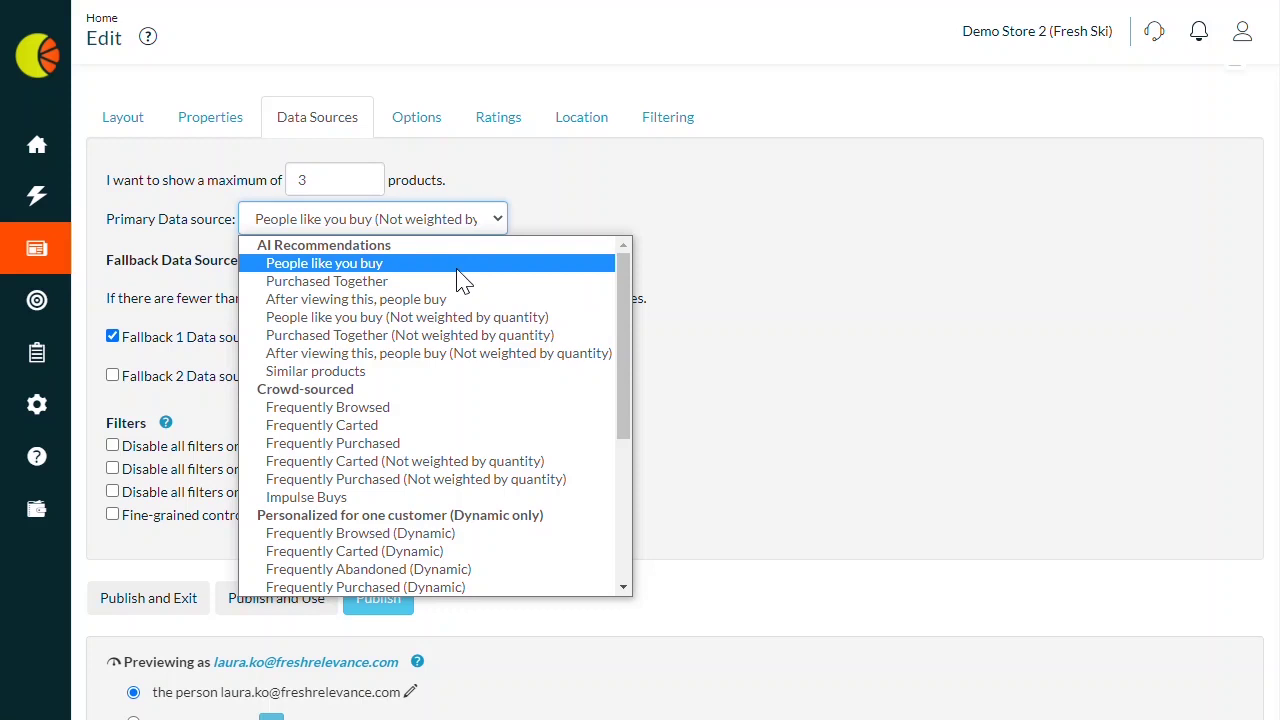
pyautogui.moveTo(623, 283); pyautogui.dragTo(626, 350)
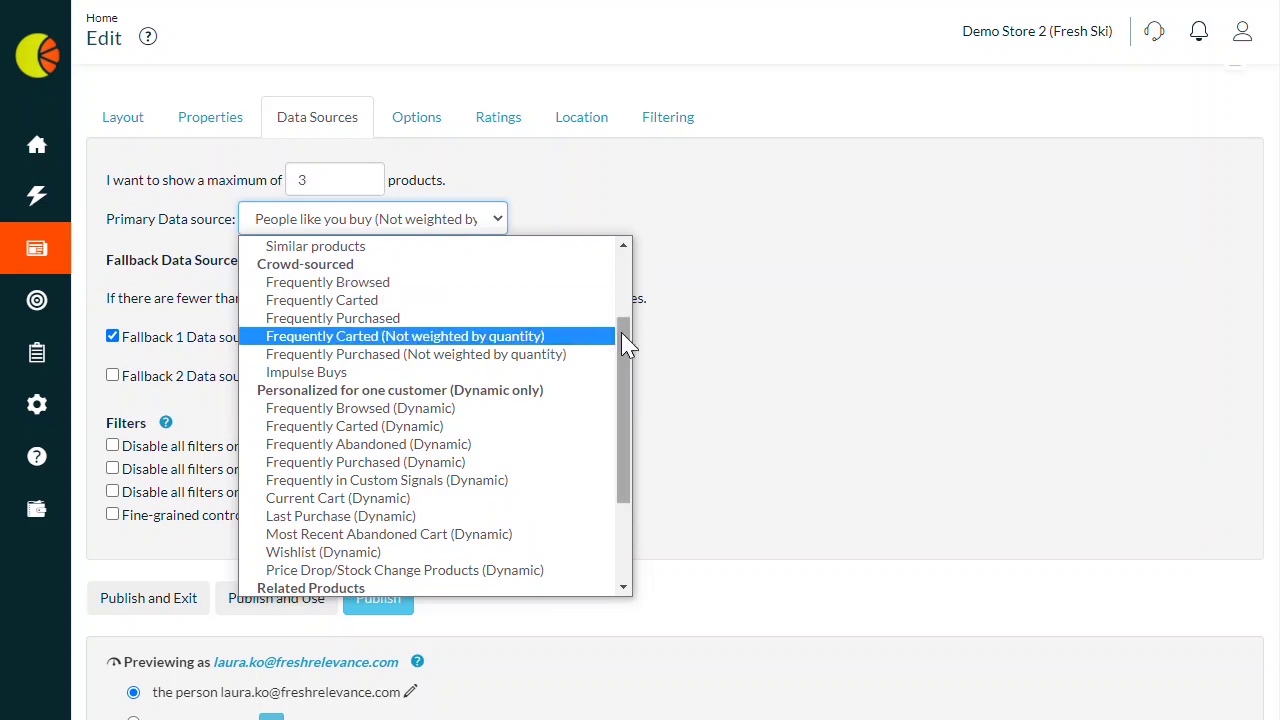
pyautogui.moveTo(623, 334); pyautogui.dragTo(631, 408)
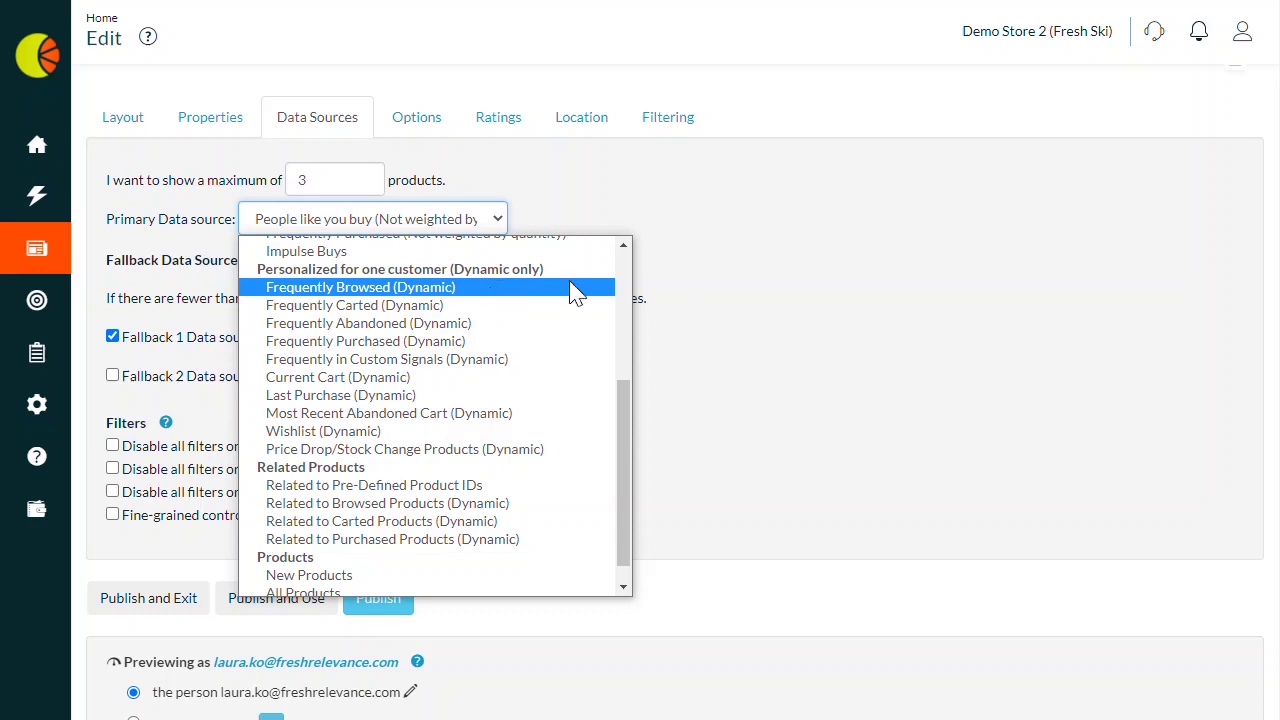
pyautogui.click(789, 286)
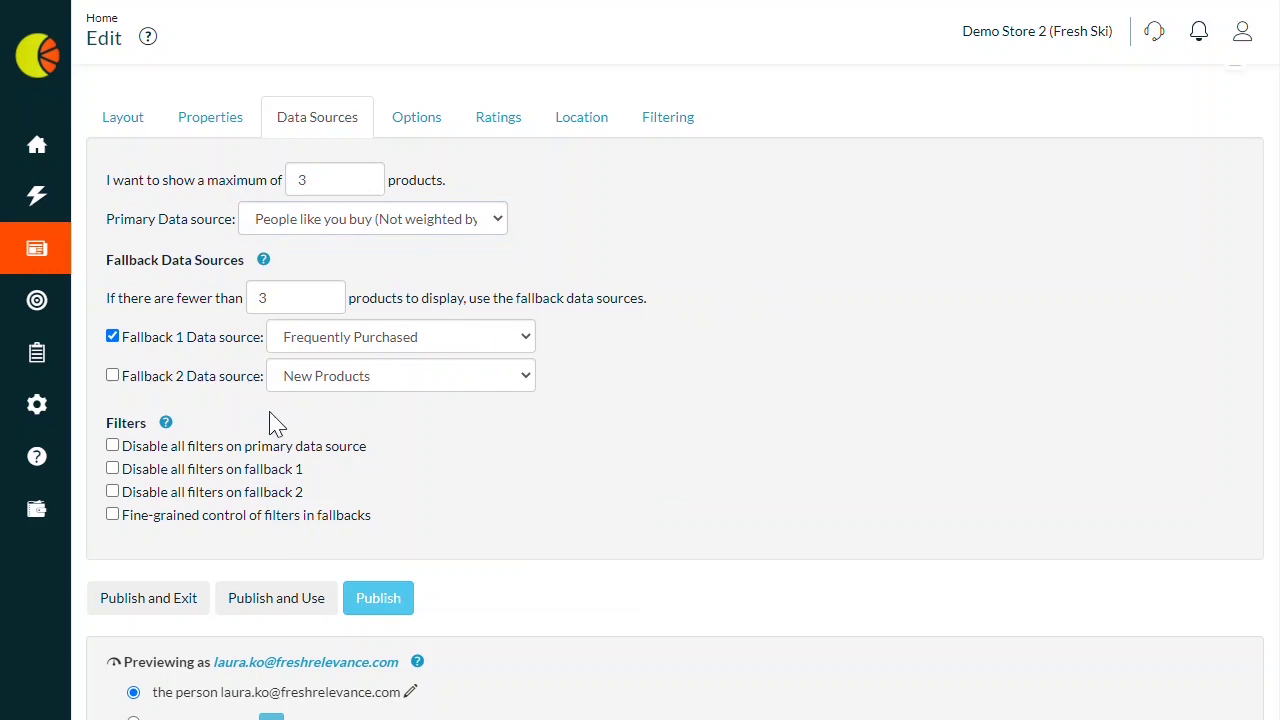
# - Try disabling all filters on the primary data source, fallback 1 and fallback 2, and enable them again
pyautogui.click(113, 446)
pyautogui.click(113, 470)
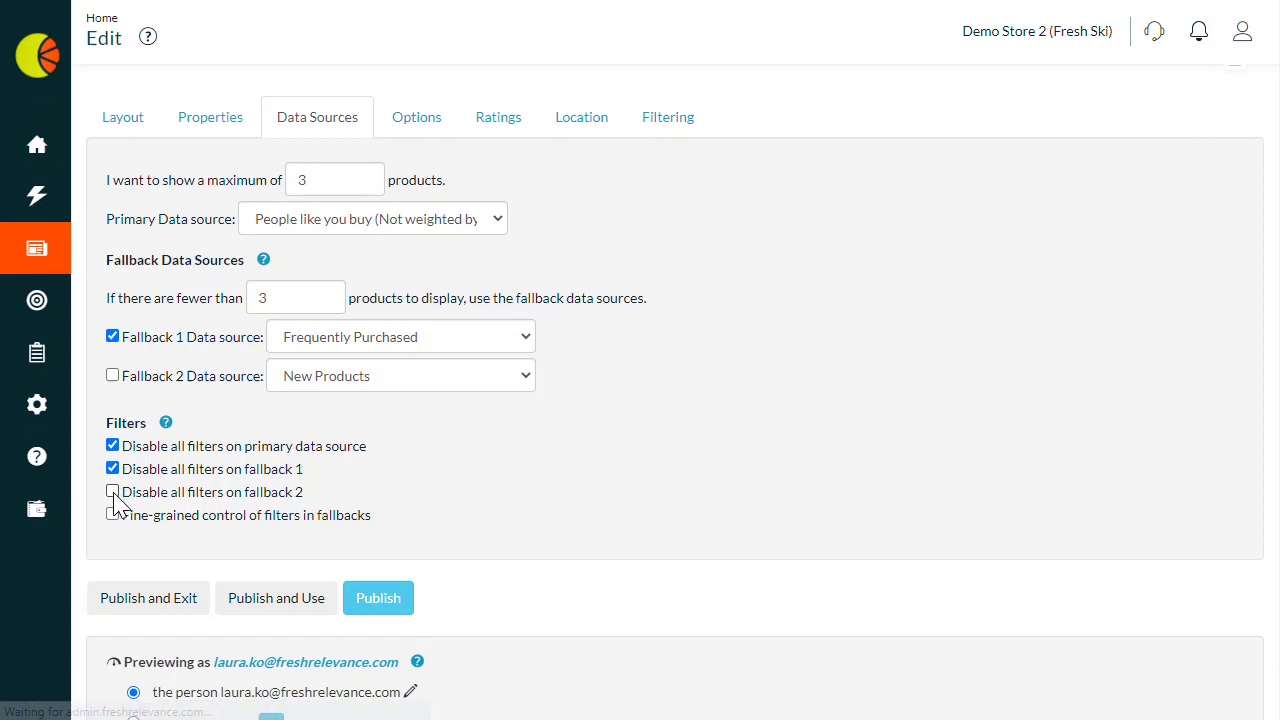
pyautogui.click(113, 493)
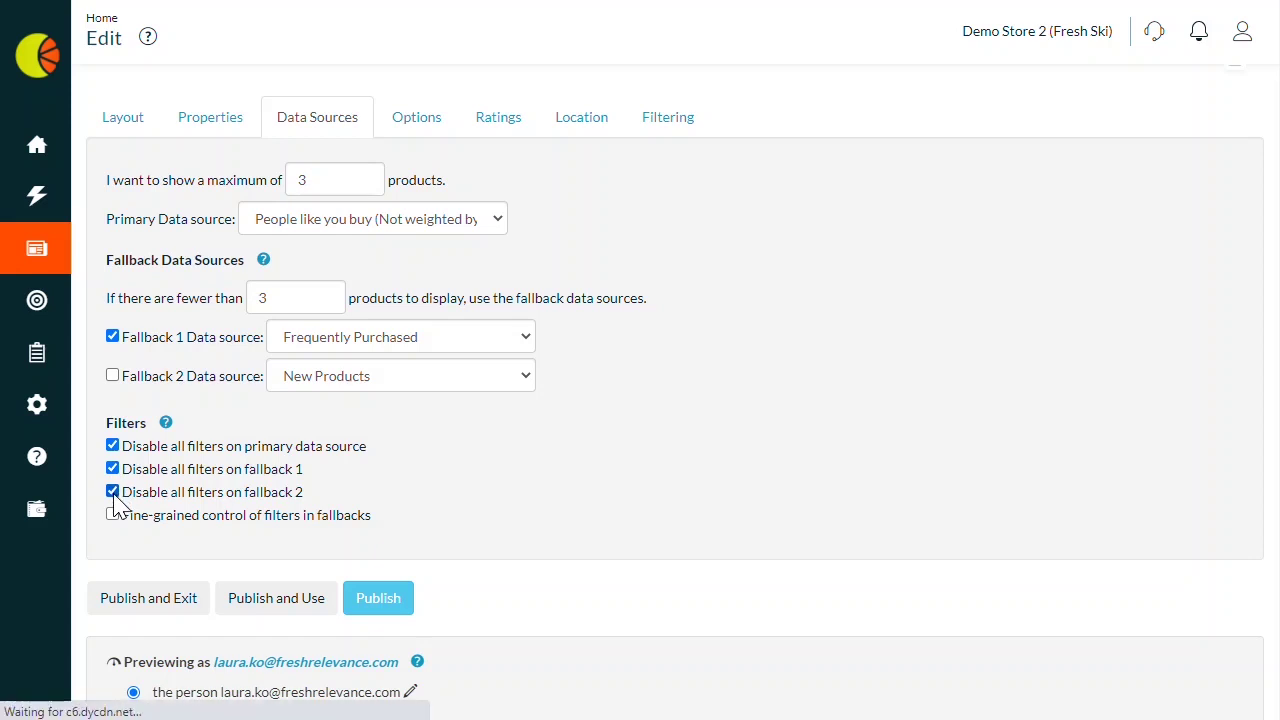
pyautogui.click(113, 496)
pyautogui.click(113, 470)
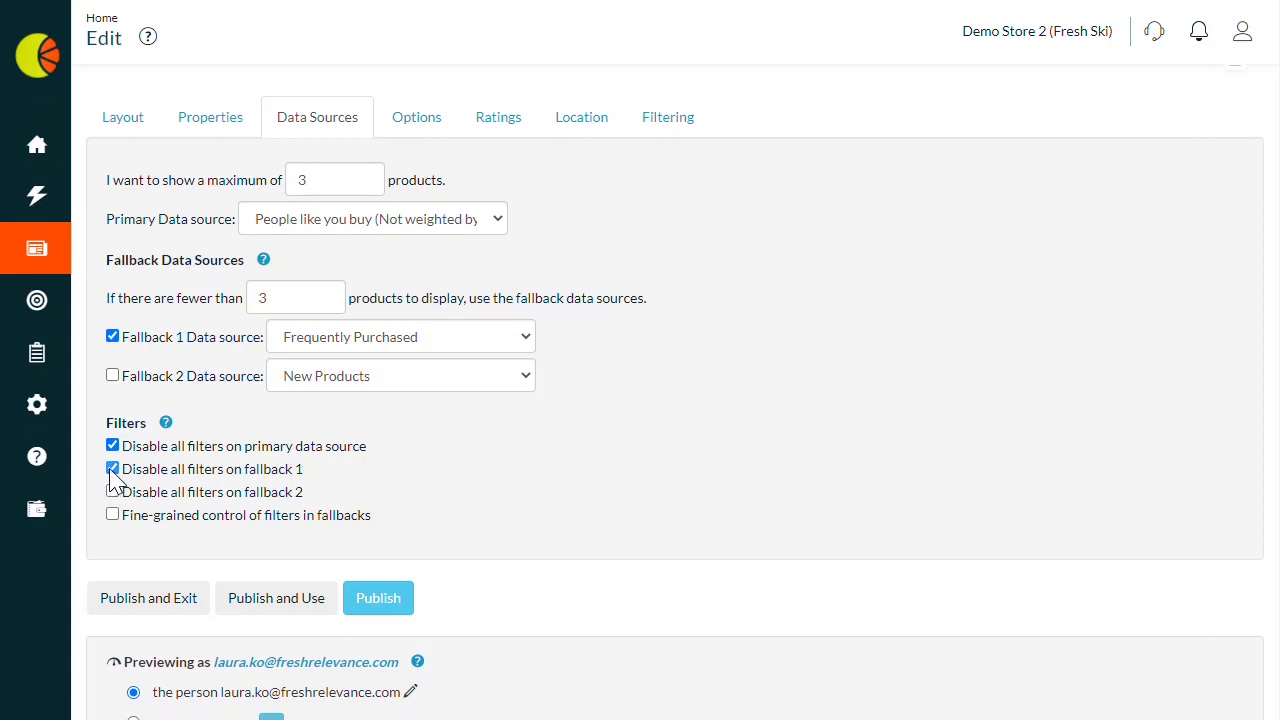
pyautogui.click(113, 447)
# - Add the Best Tag Value (Category) and Exclude Recent Activity filters to the recommendation SmartBlock's active filters
pyautogui.click(668, 130)
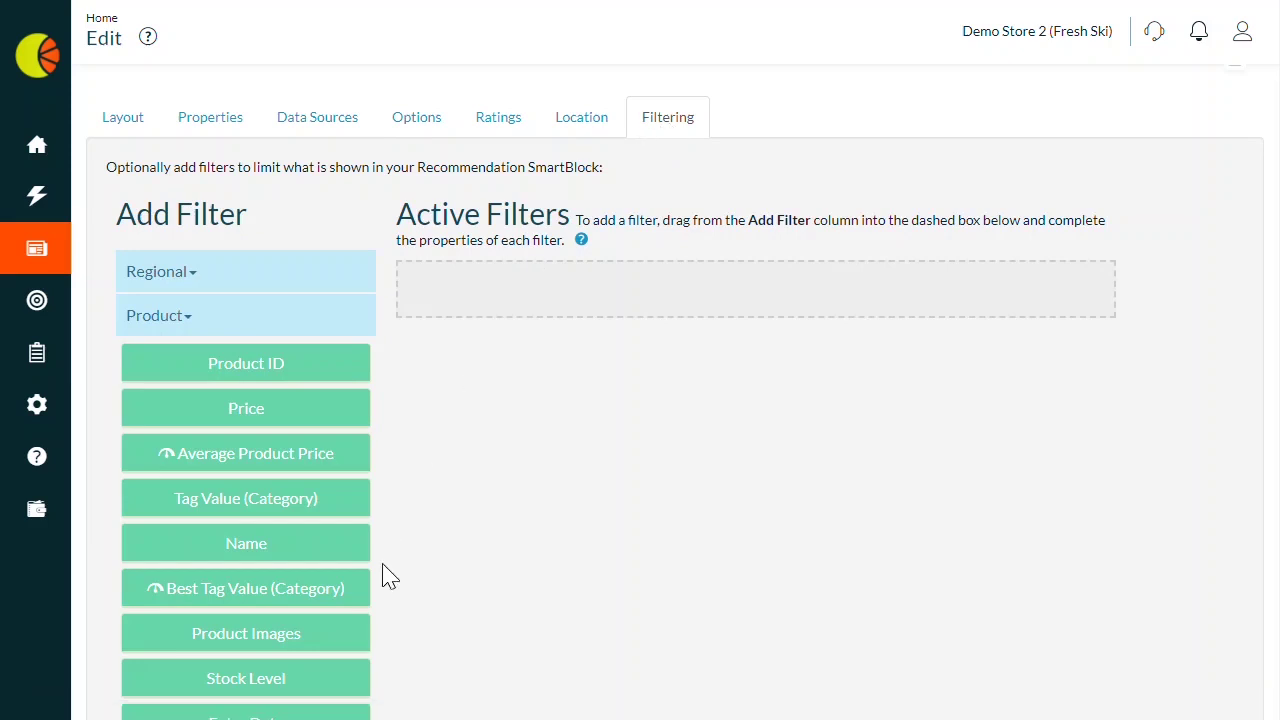
pyautogui.moveTo(170, 589); pyautogui.dragTo(486, 280)
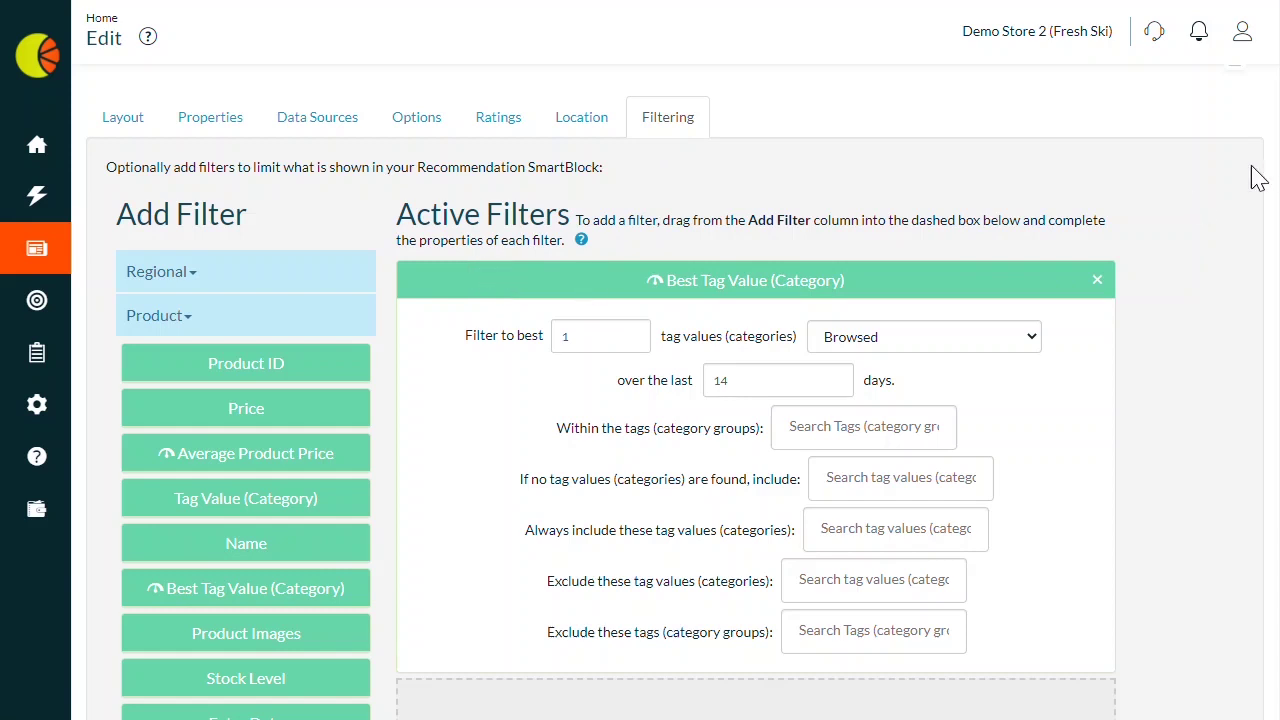
pyautogui.scroll(-2, 640, 400)
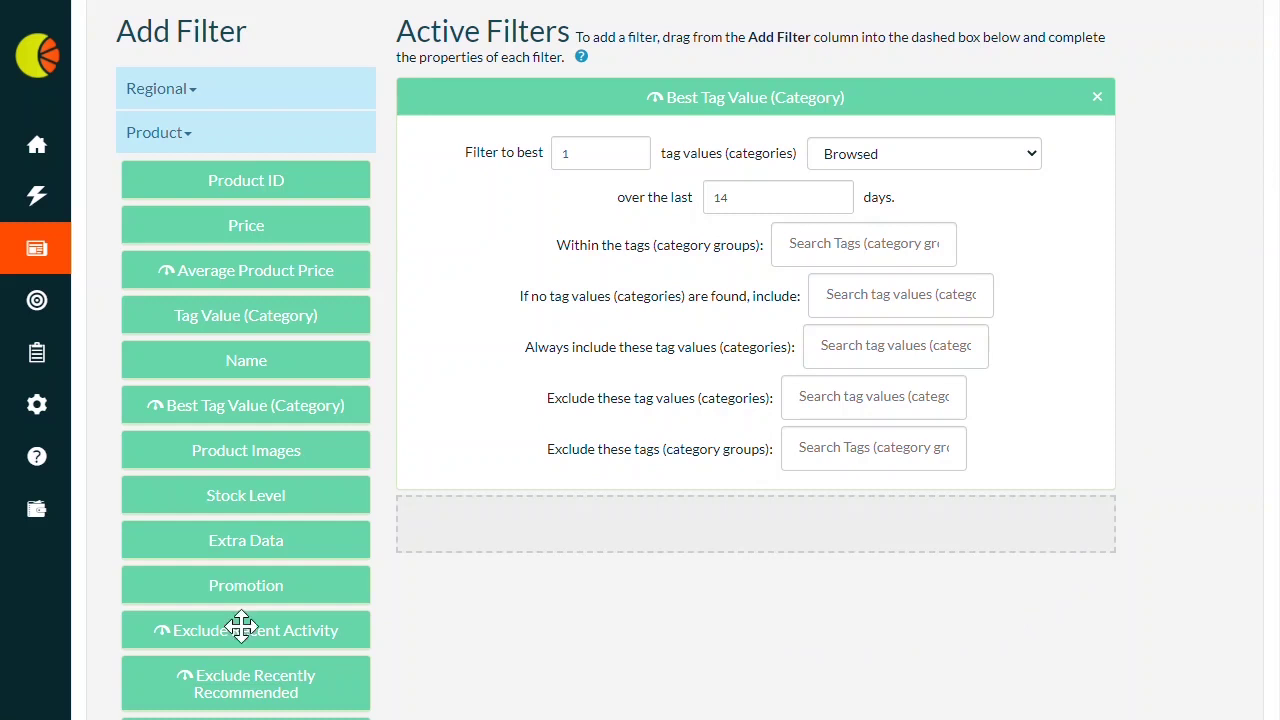
pyautogui.moveTo(233, 624); pyautogui.dragTo(515, 517)
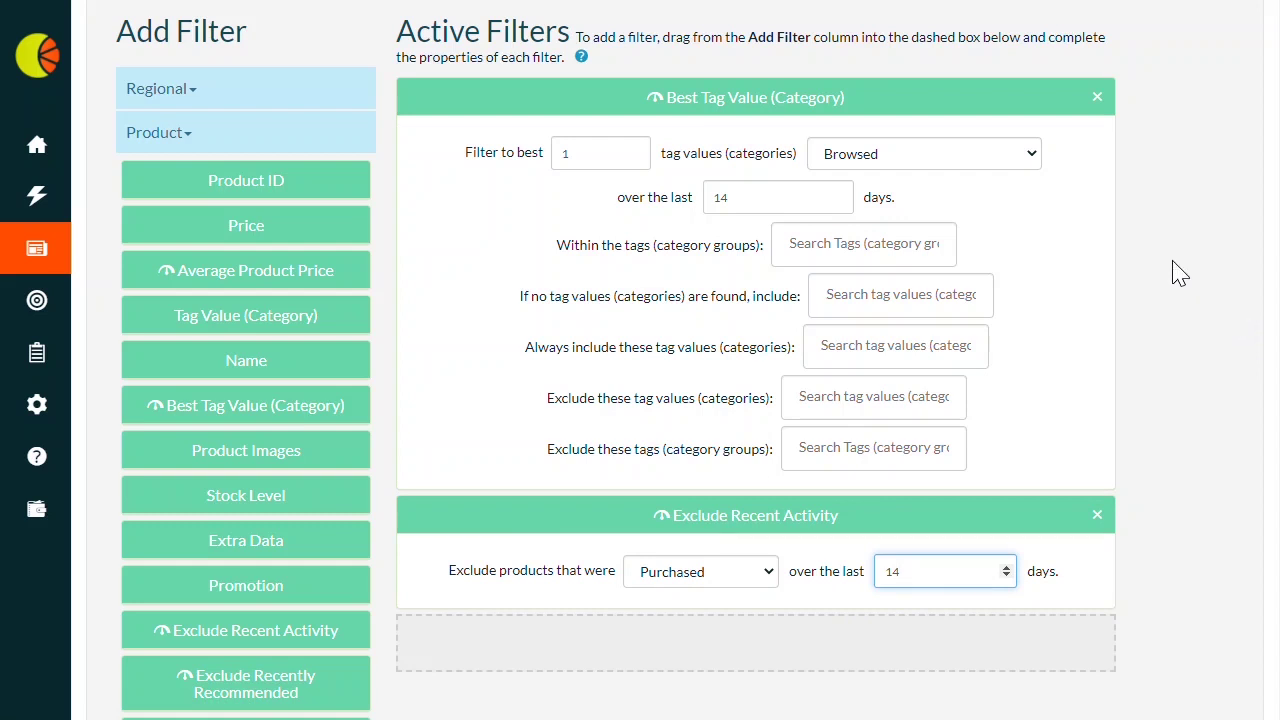
# - Set the Best Tag Value filter to the best 3 categories Browsed or Carted over the last 30 days
pyautogui.click(1036, 165)
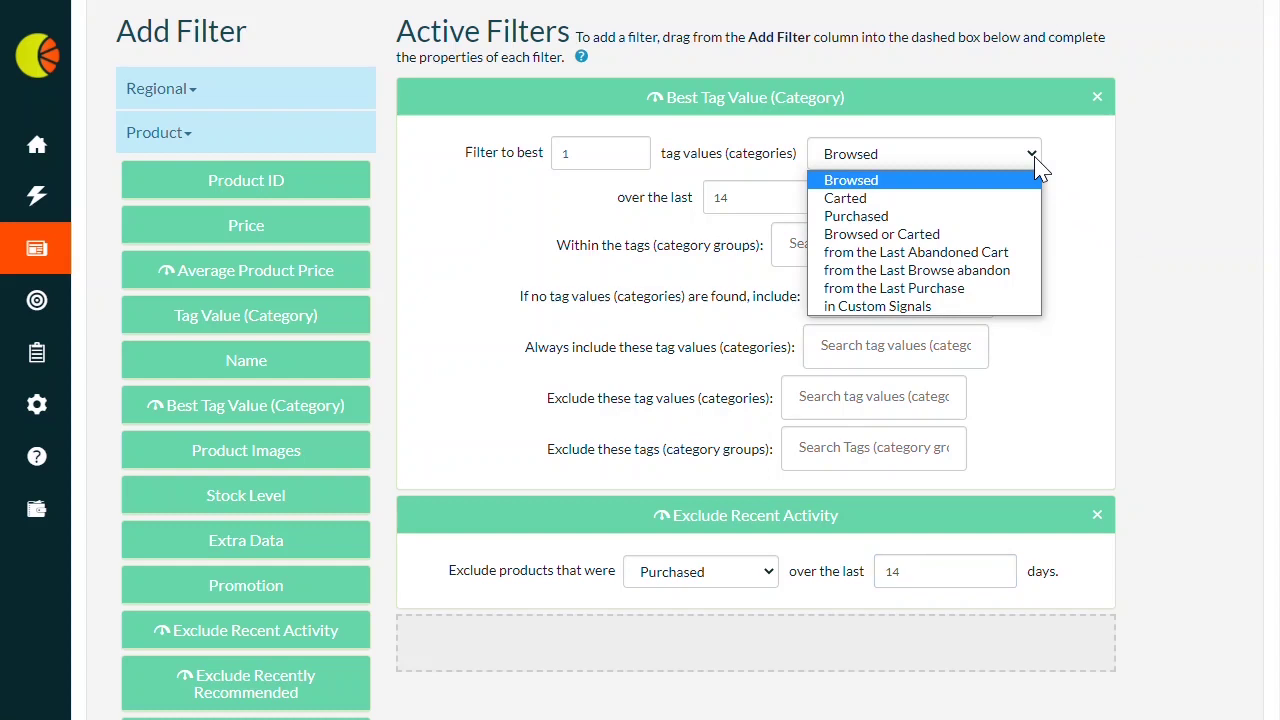
pyautogui.click(922, 236)
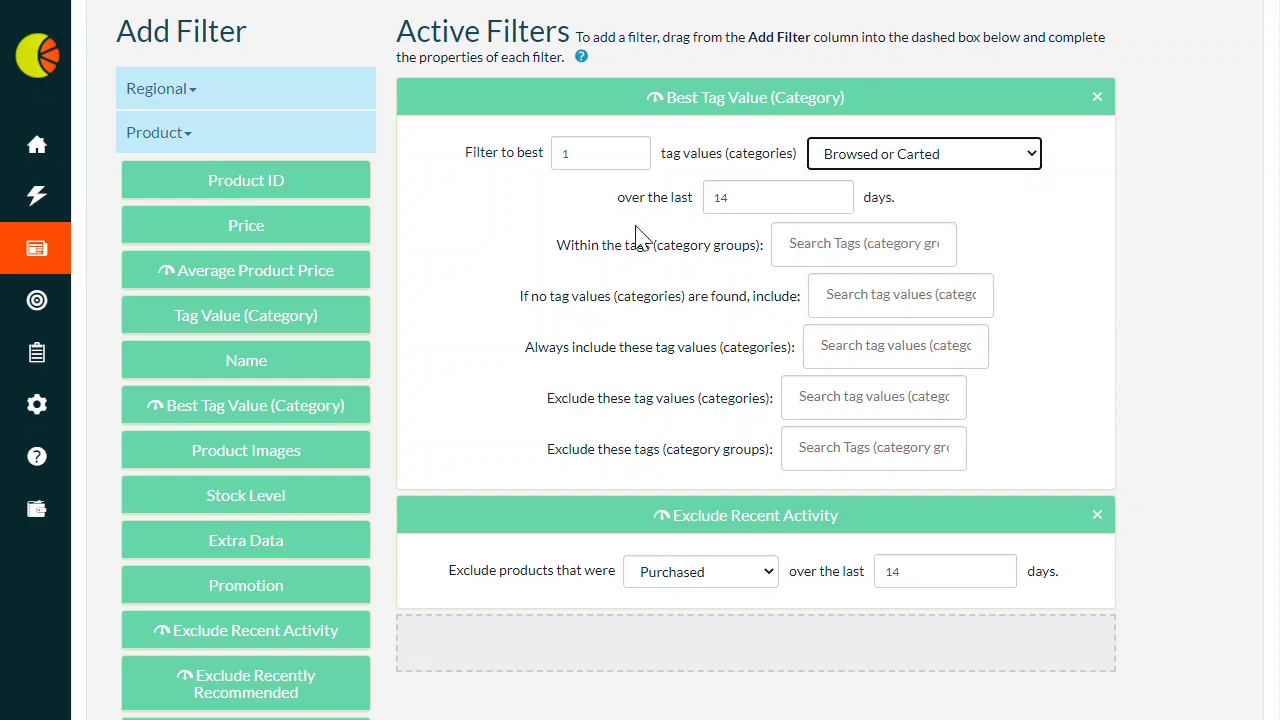
pyautogui.doubleClick(580, 155)
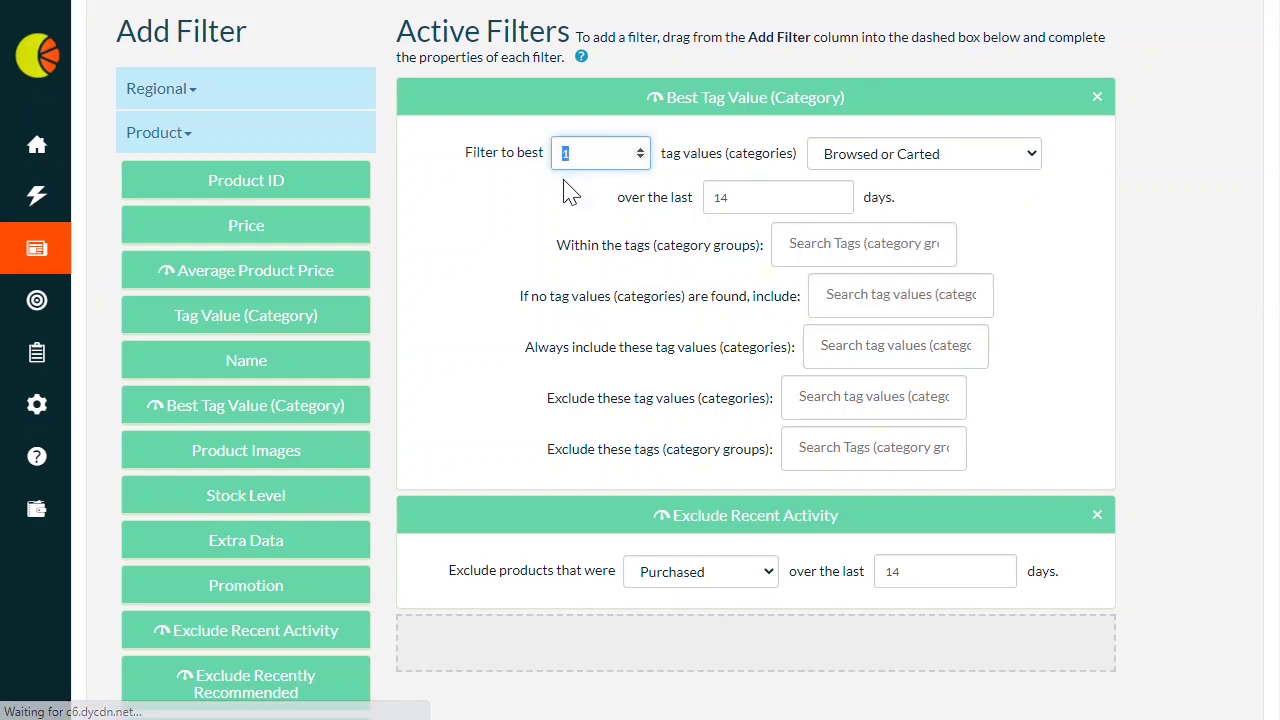
pyautogui.write('3')
pyautogui.click(752, 197)
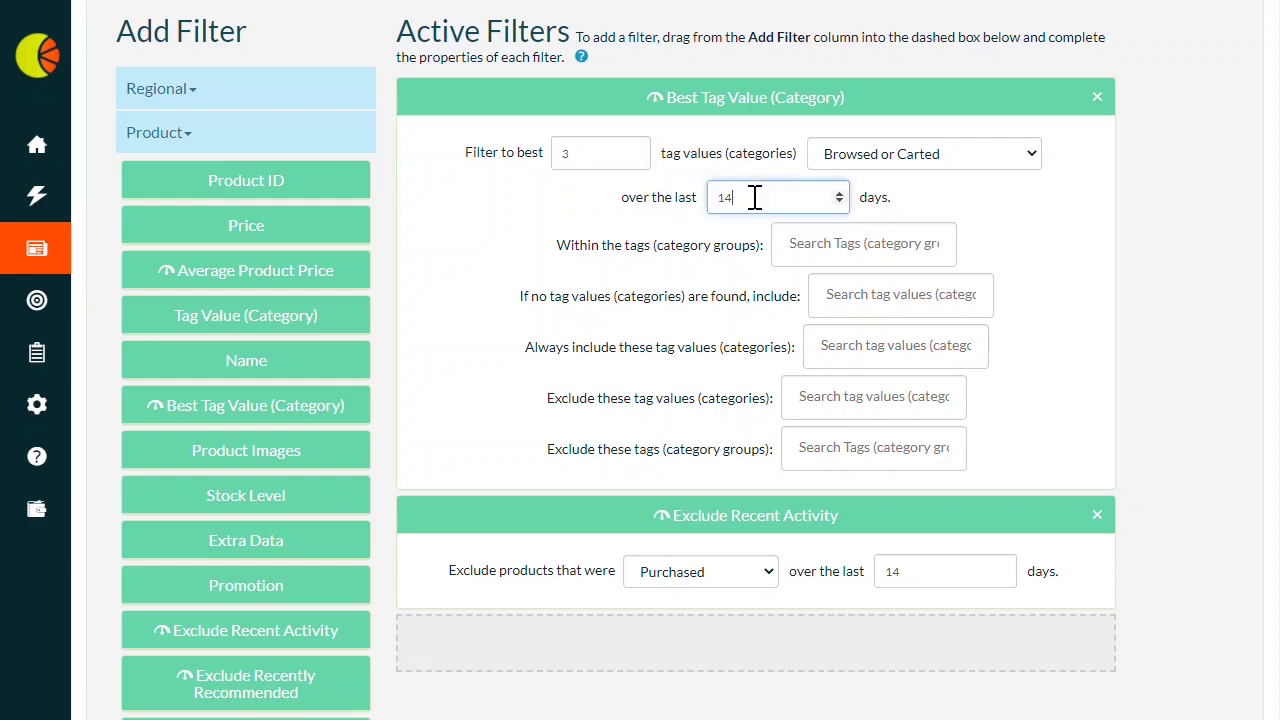
pyautogui.doubleClick(724, 197)
pyautogui.write('30')
pyautogui.click(1151, 203)
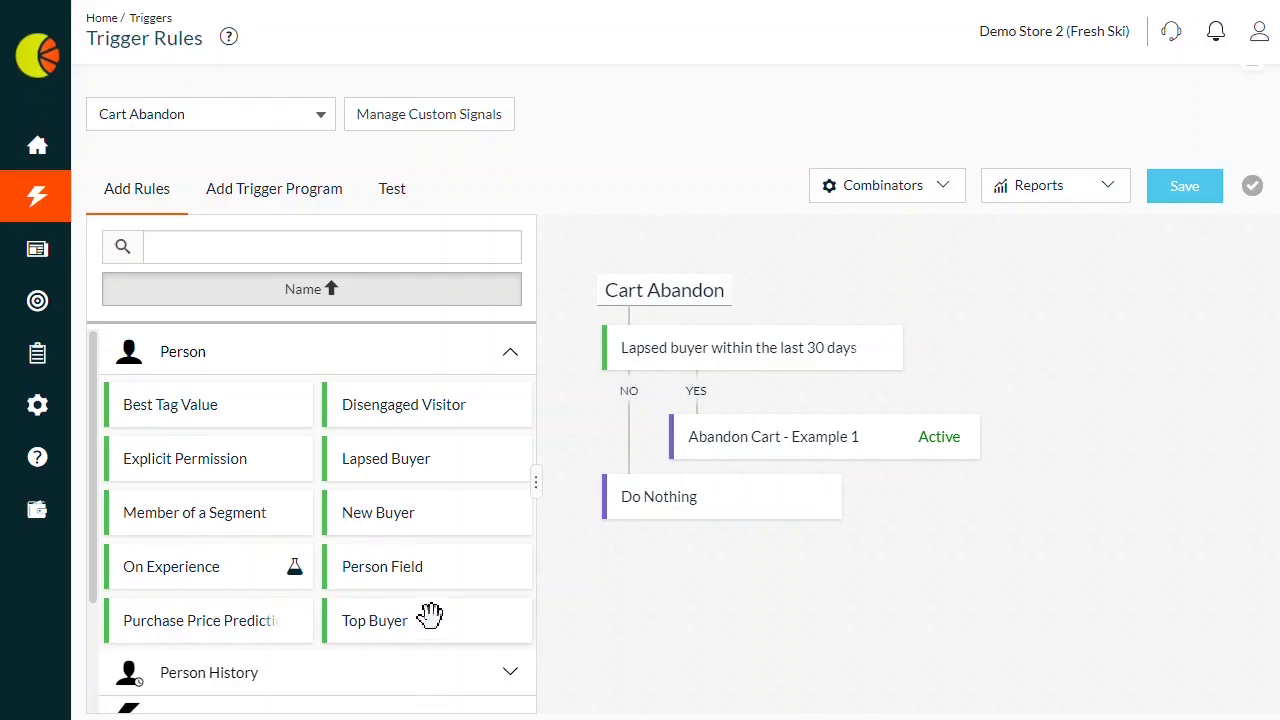
# - In the Cart Abandon trigger rules, add a Top Buyer rule above the lapsed buyer rule with a 30 days period
pyautogui.moveTo(430, 614); pyautogui.dragTo(660, 345)
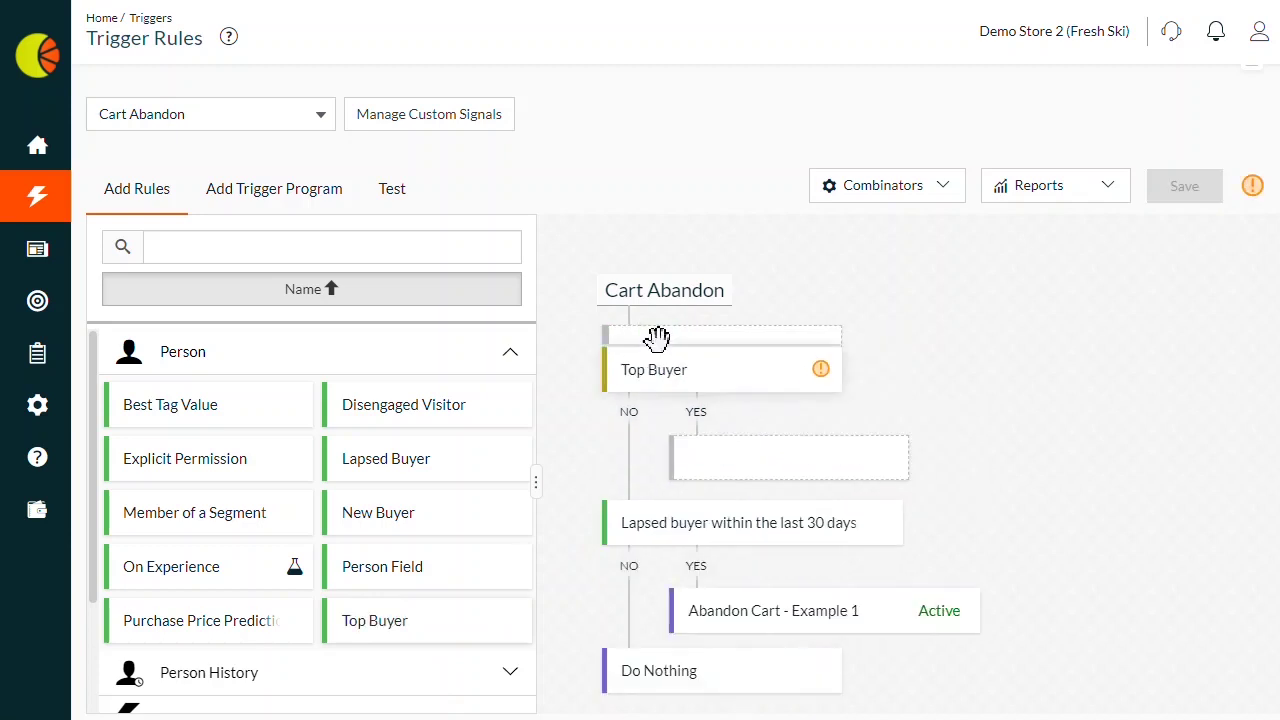
pyautogui.click(818, 350)
pyautogui.click(506, 328)
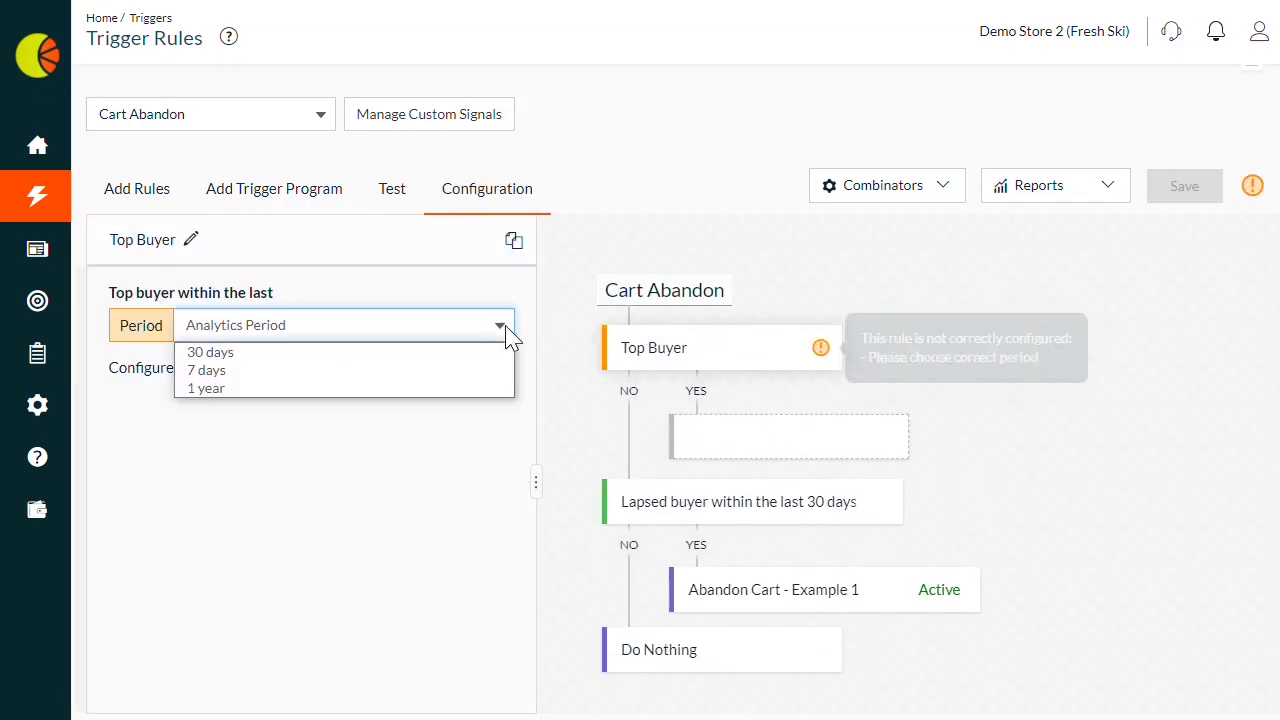
pyautogui.click(474, 356)
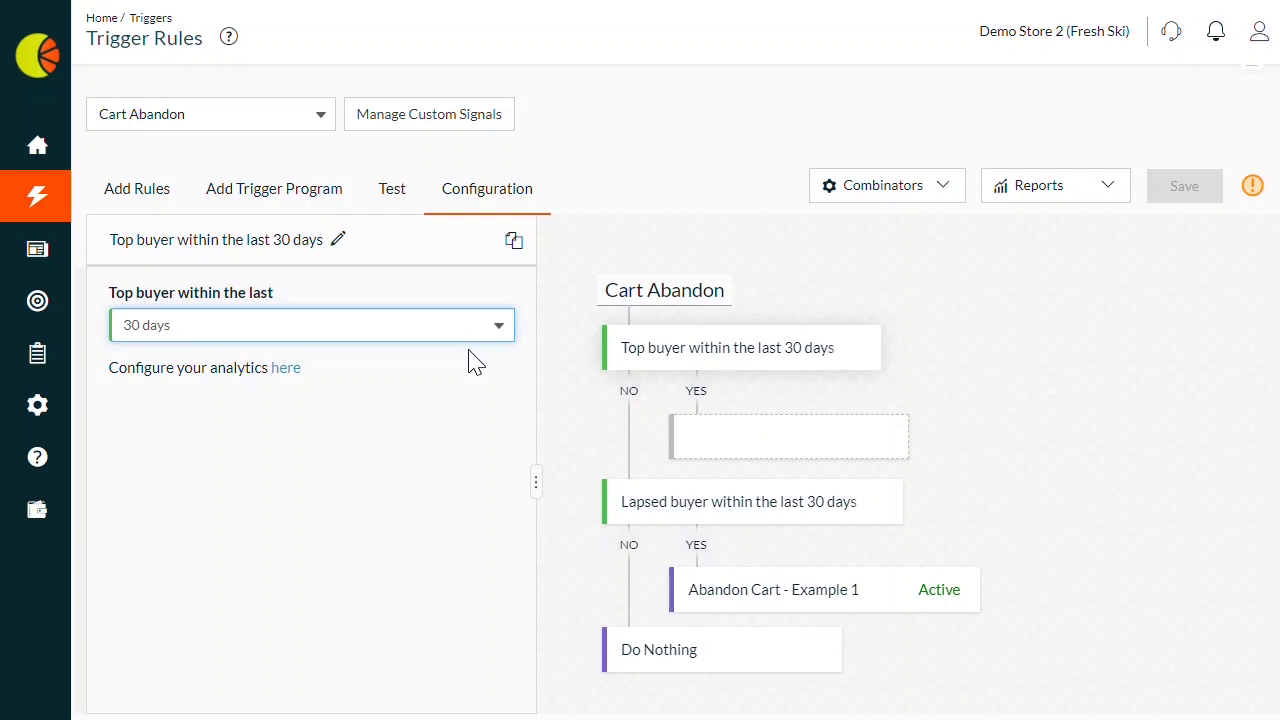
# - Assign 2 Stage Campaign to the top buyer YES branch and split-test Abandon Cart - Example 2 against Example 1 for lapsed buyers
pyautogui.click(320, 198)
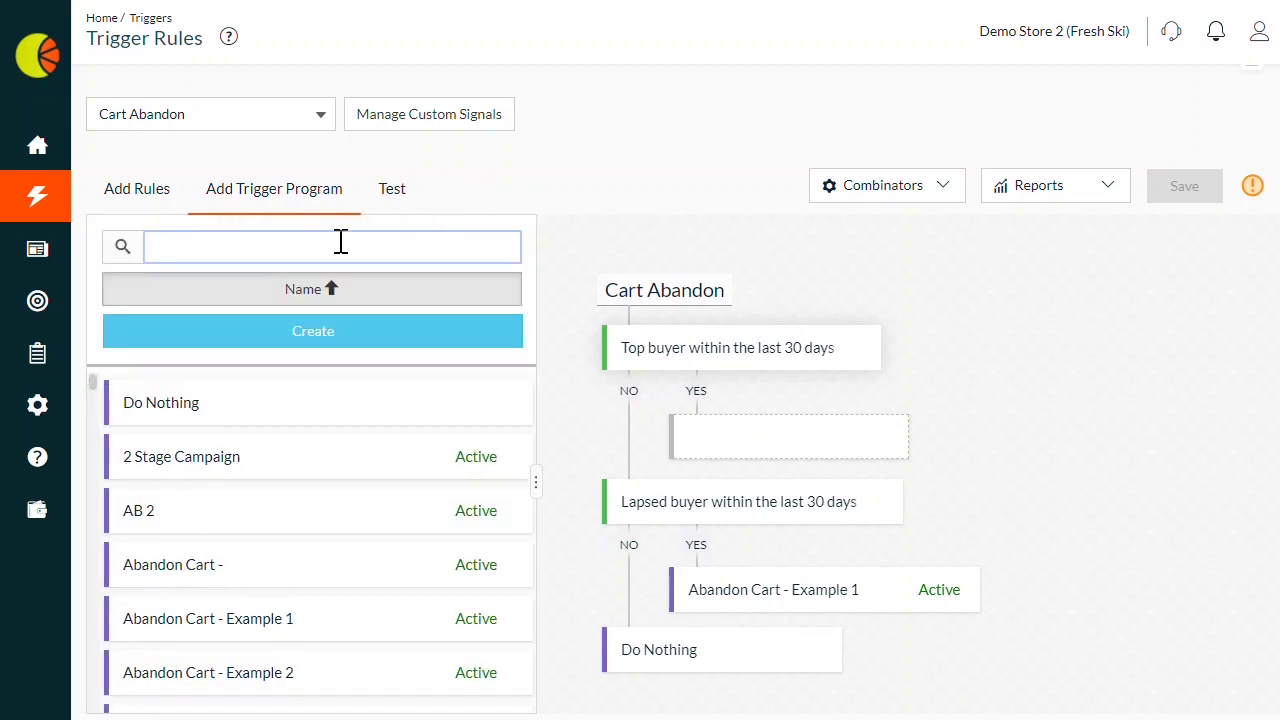
pyautogui.moveTo(371, 457); pyautogui.dragTo(730, 425)
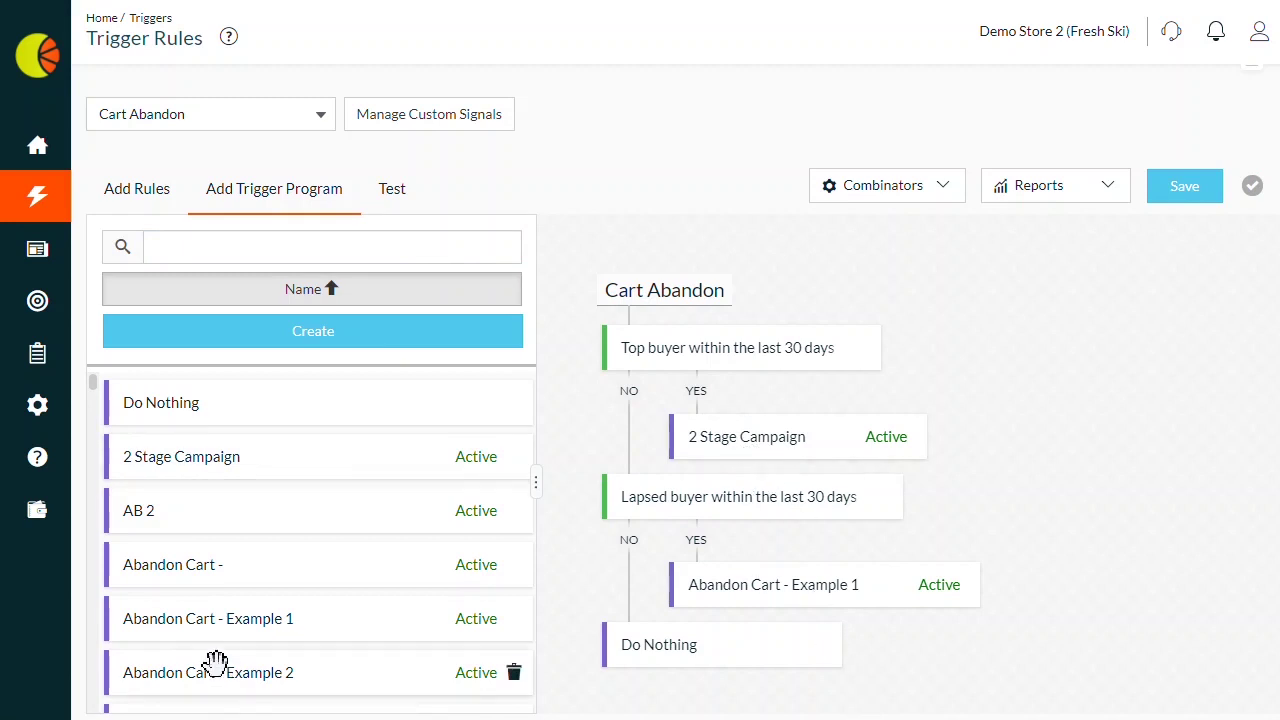
pyautogui.moveTo(243, 674); pyautogui.dragTo(740, 588)
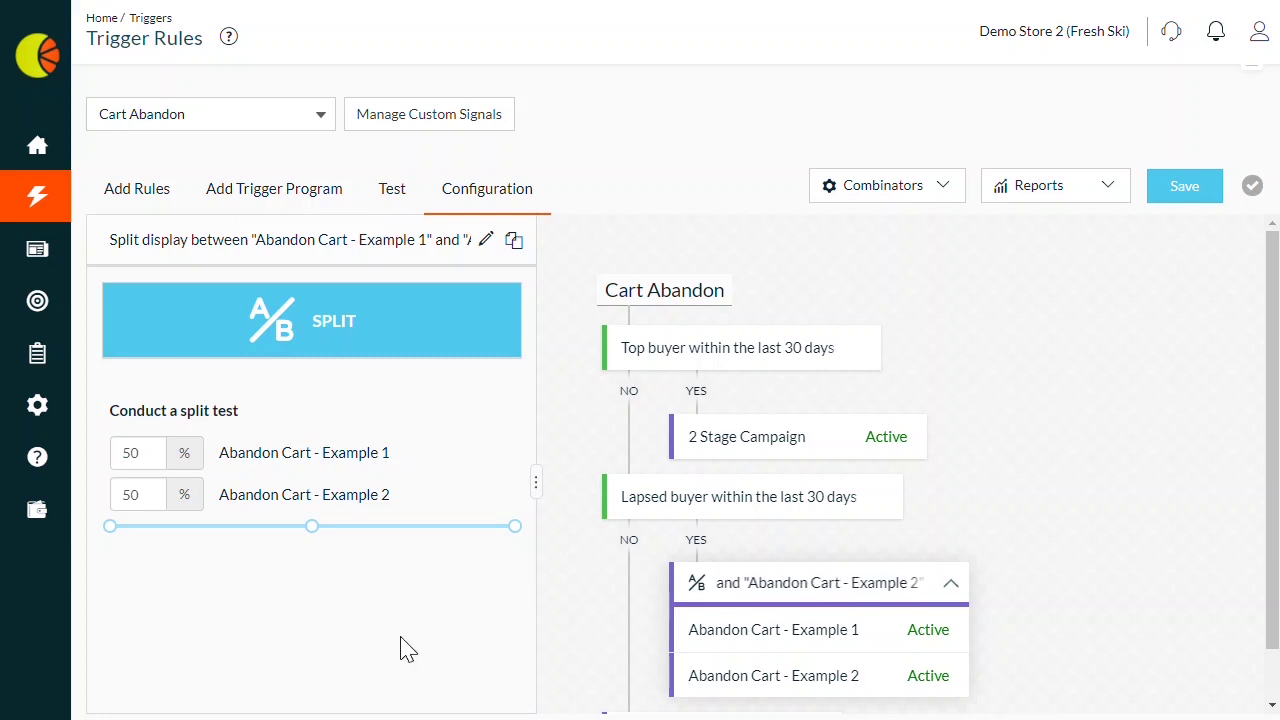
pyautogui.moveTo(311, 526)
pyautogui.mouseDown()
pyautogui.moveTo(234, 526)
pyautogui.moveTo(391, 527)
pyautogui.moveTo(366, 547)
pyautogui.moveTo(314, 549)
pyautogui.mouseUp()
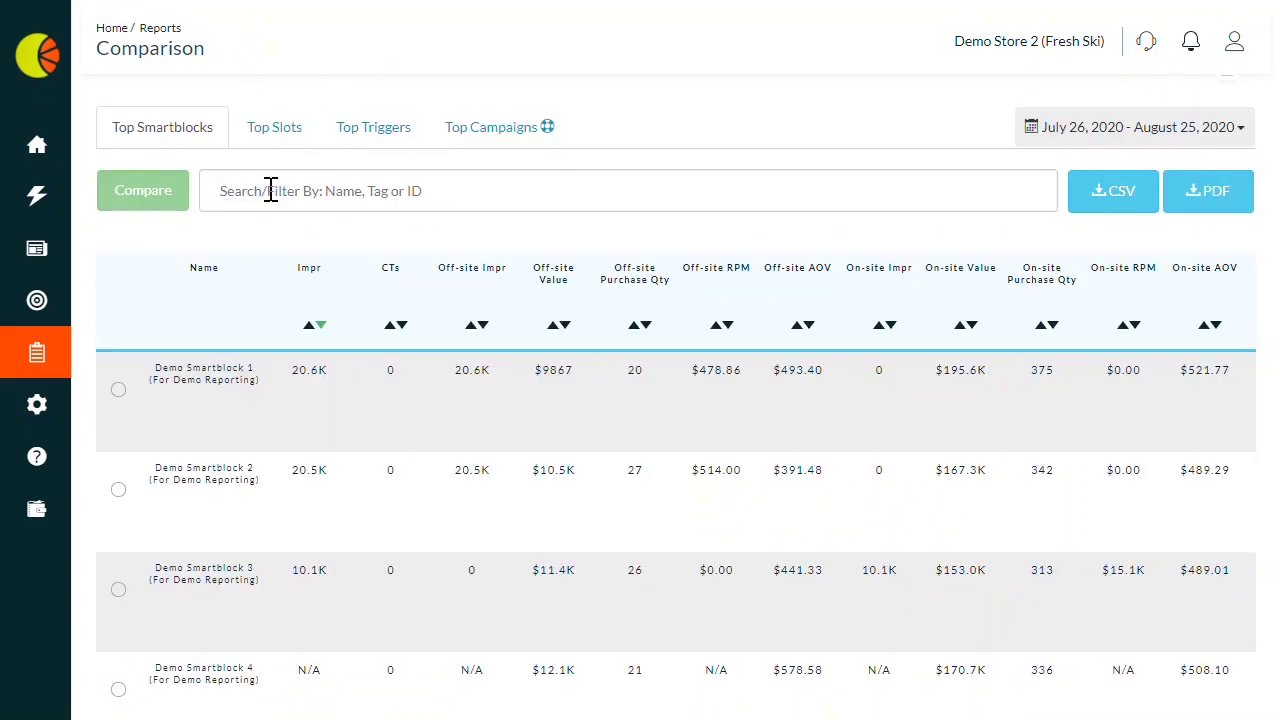
# - Filter the Top Smartblocks comparison report by the people-like-you-buy tag and select the first three SmartBlocks for comparison
pyautogui.write('people')
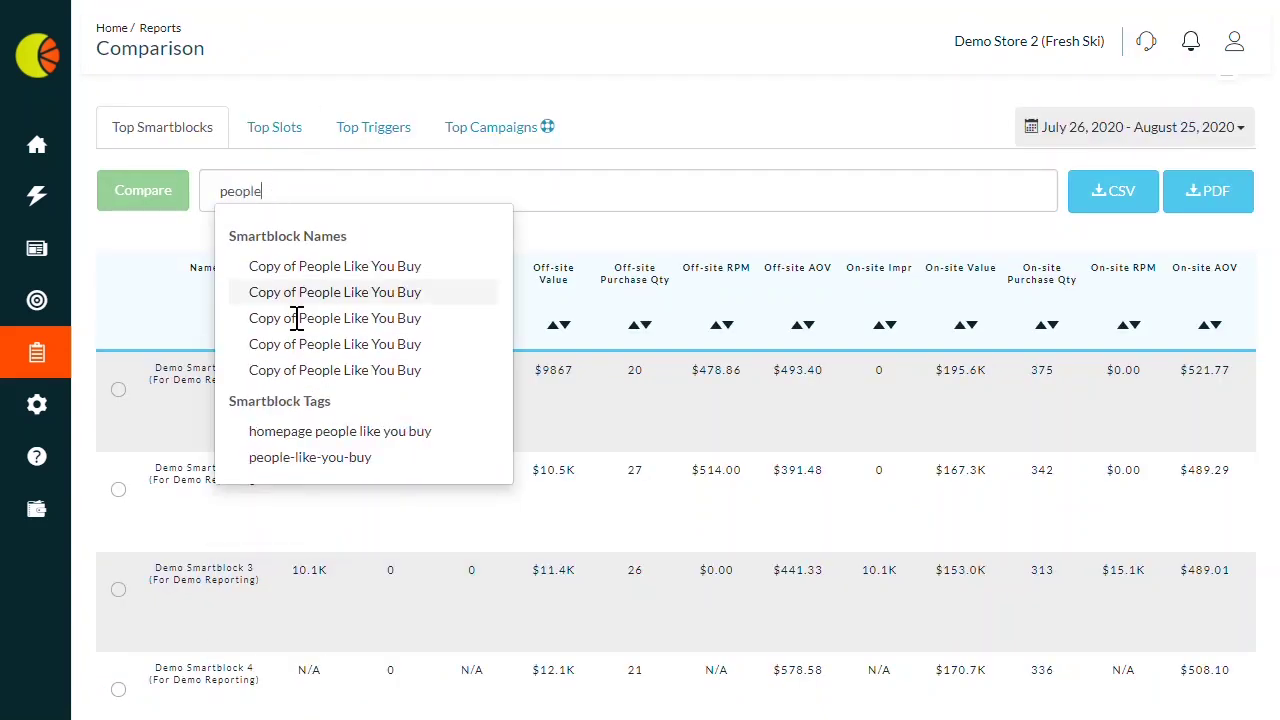
pyautogui.click(307, 459)
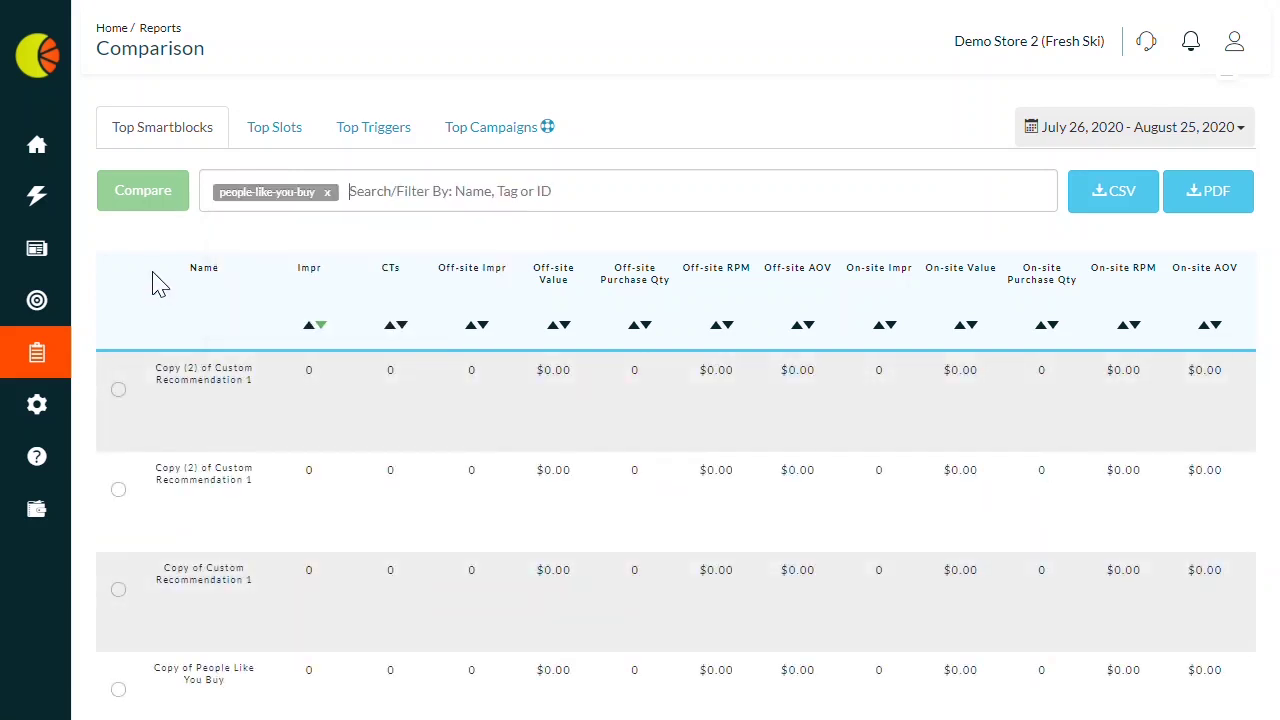
pyautogui.click(120, 392)
pyautogui.click(119, 491)
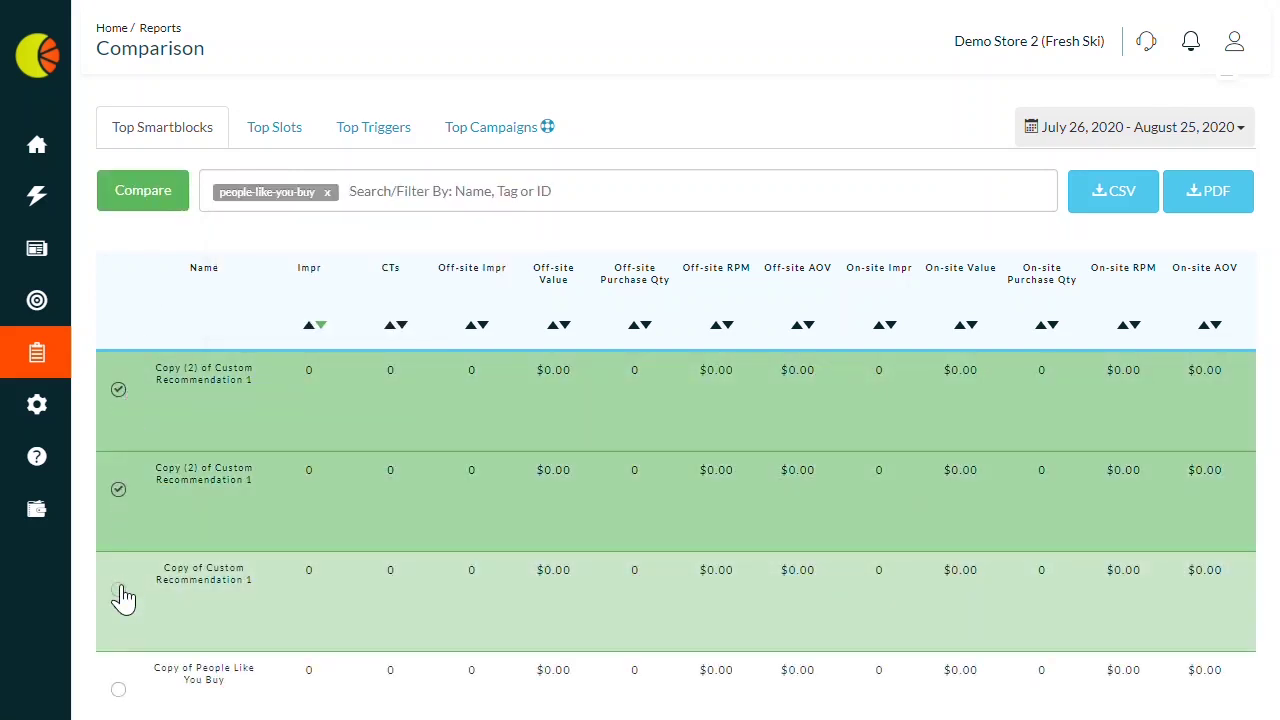
pyautogui.click(119, 590)
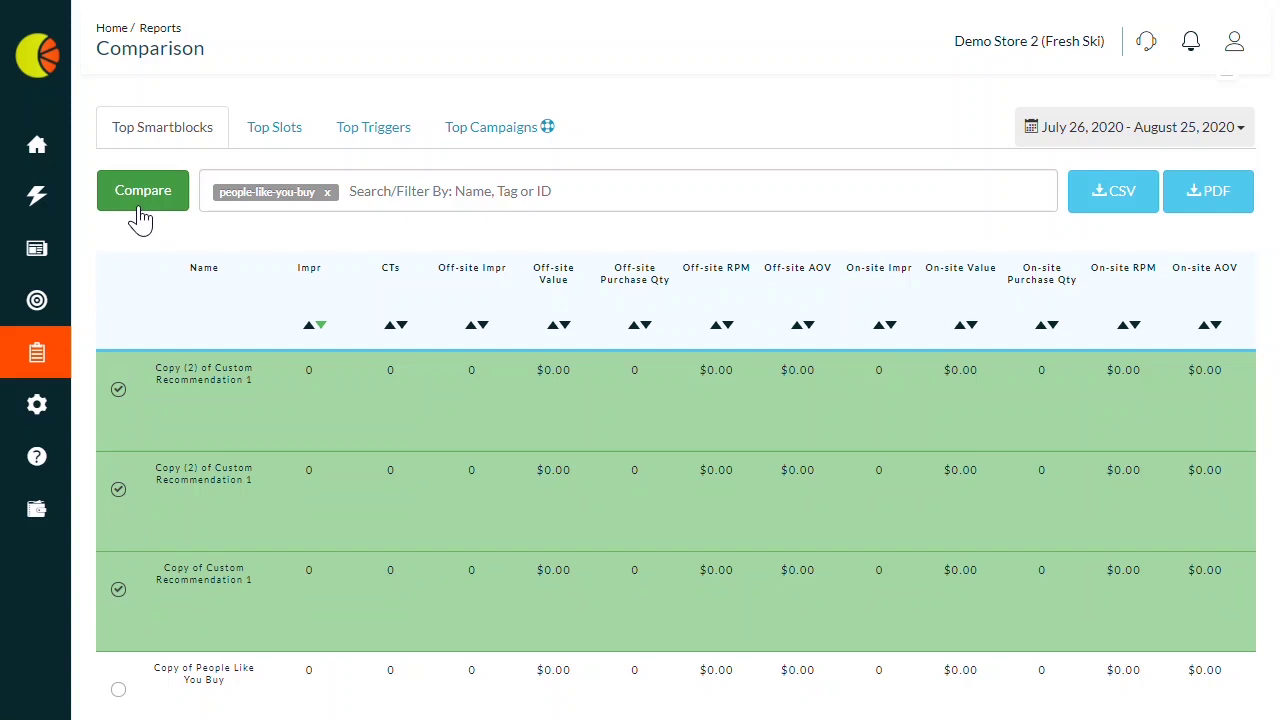
pyautogui.moveTo(467, 282)
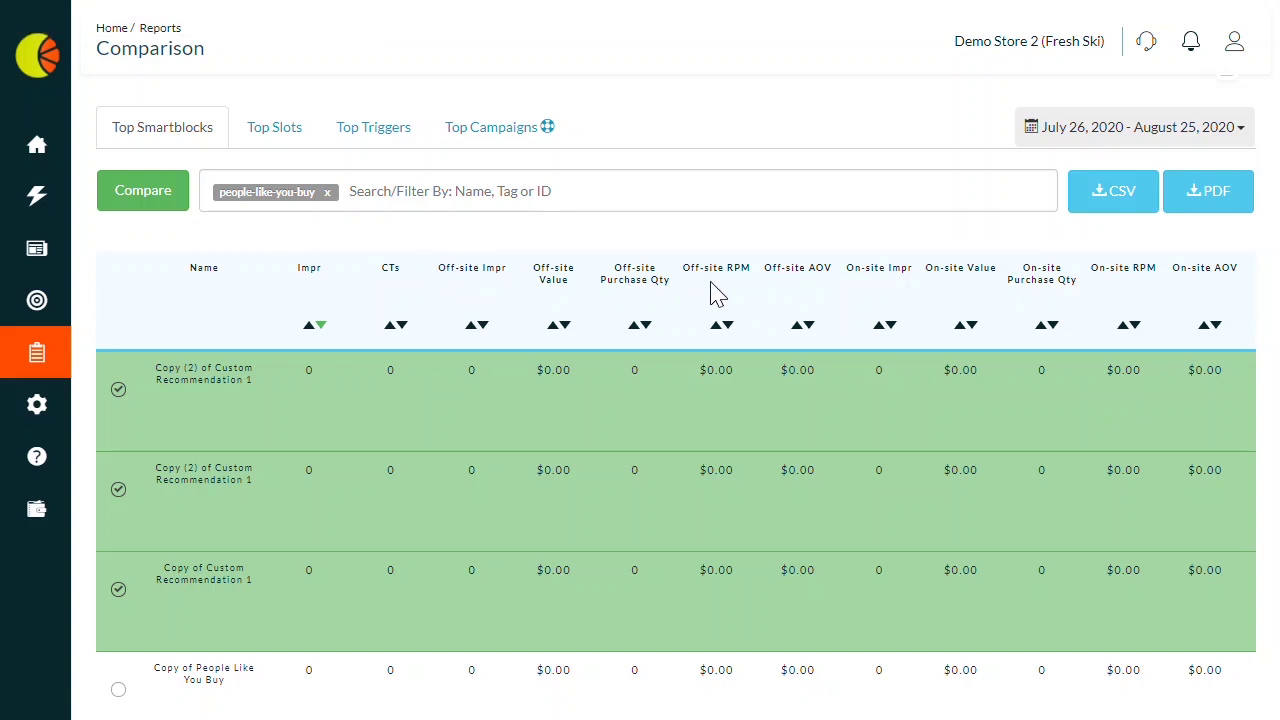
pyautogui.moveTo(716, 292)
pyautogui.moveTo(950, 290)
pyautogui.moveTo(1212, 303)
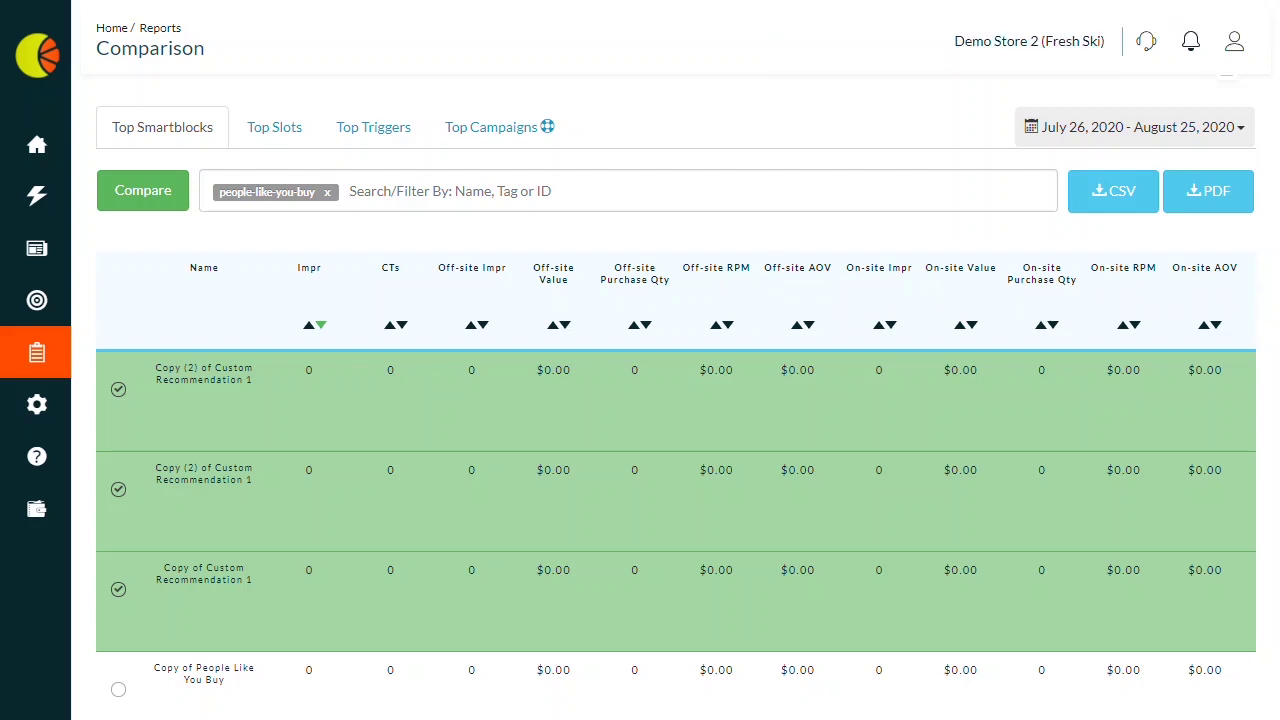